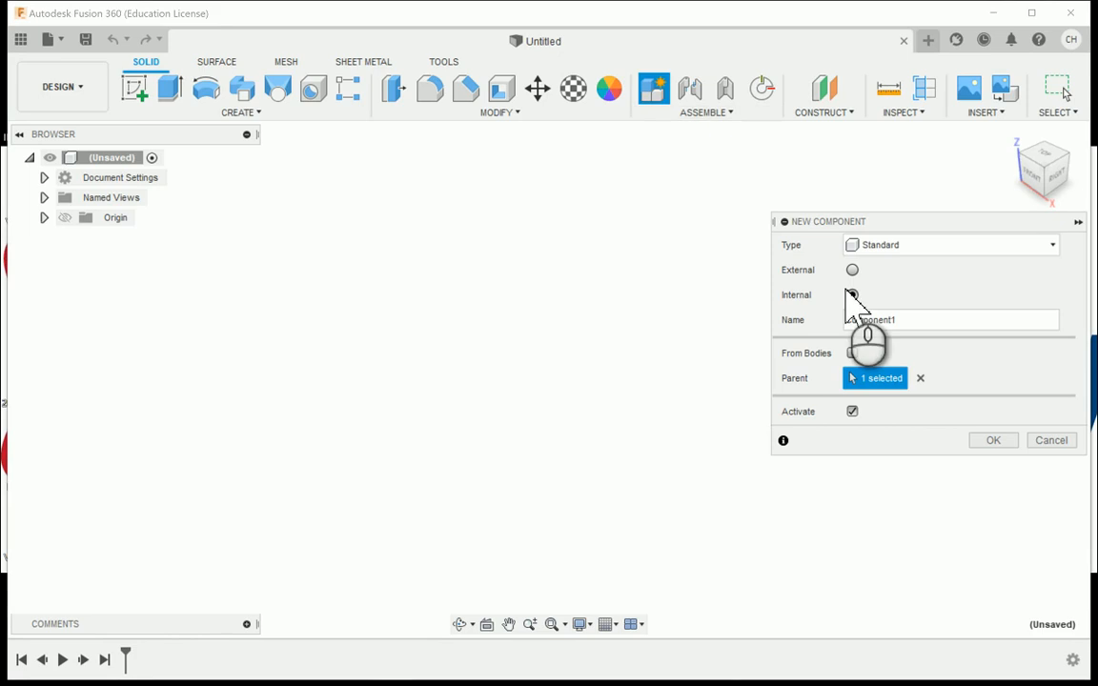
Create an internal component named Round Column and start a sketch on the horizontal XY origin plane.
drag(919, 320, 618, 251)
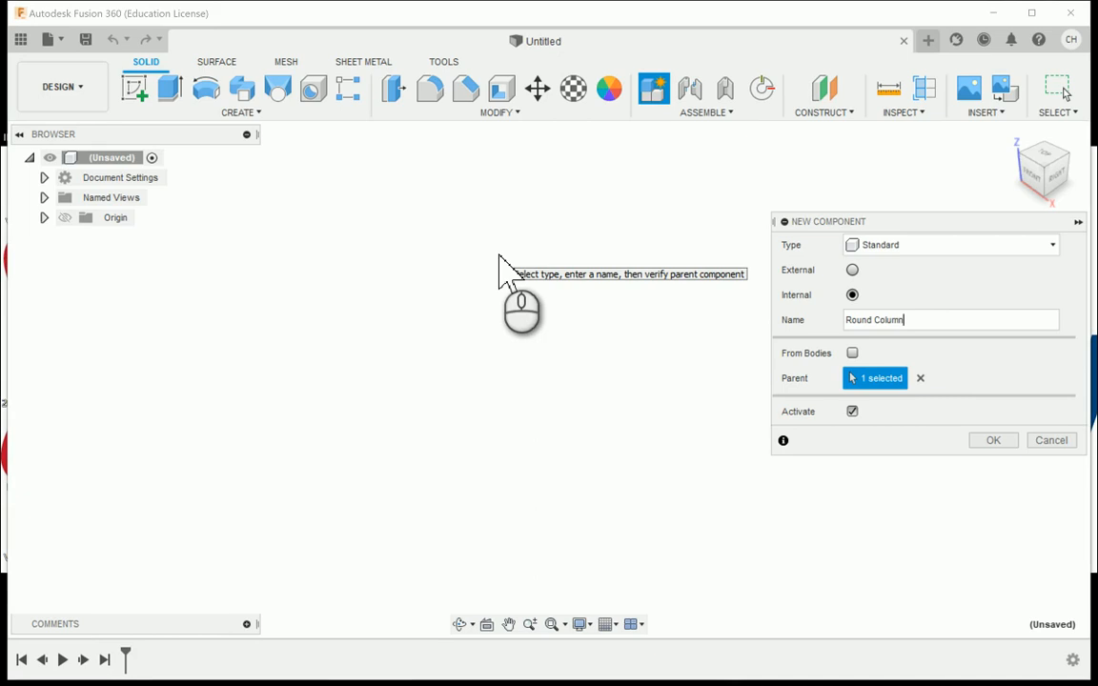
key(Return)
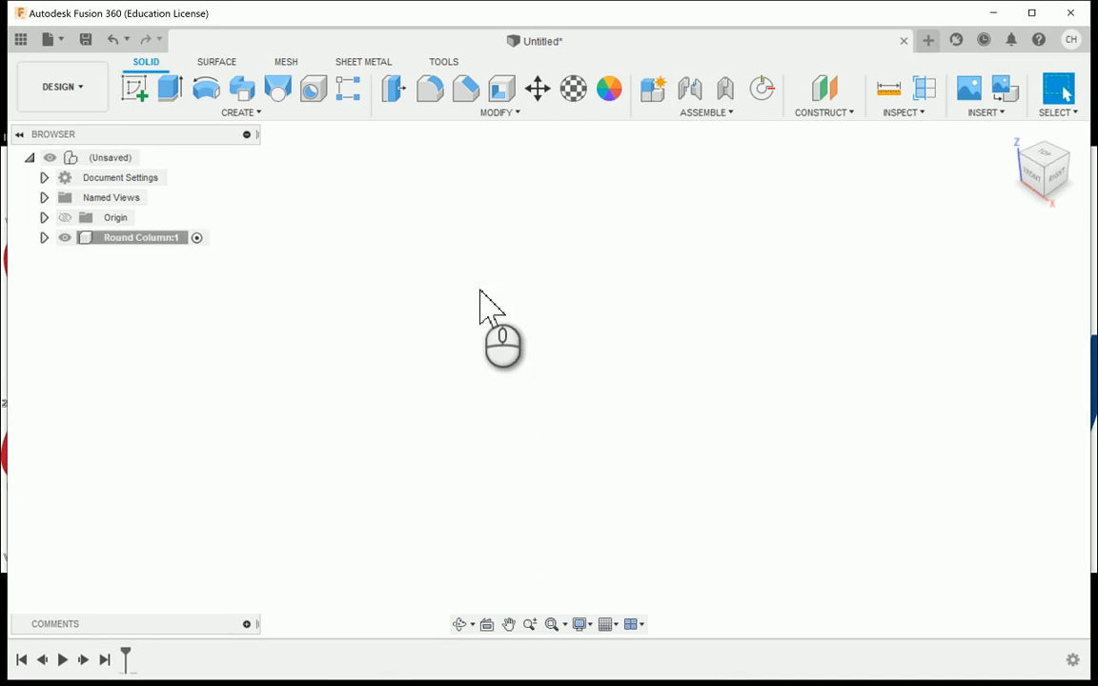
click(141, 94)
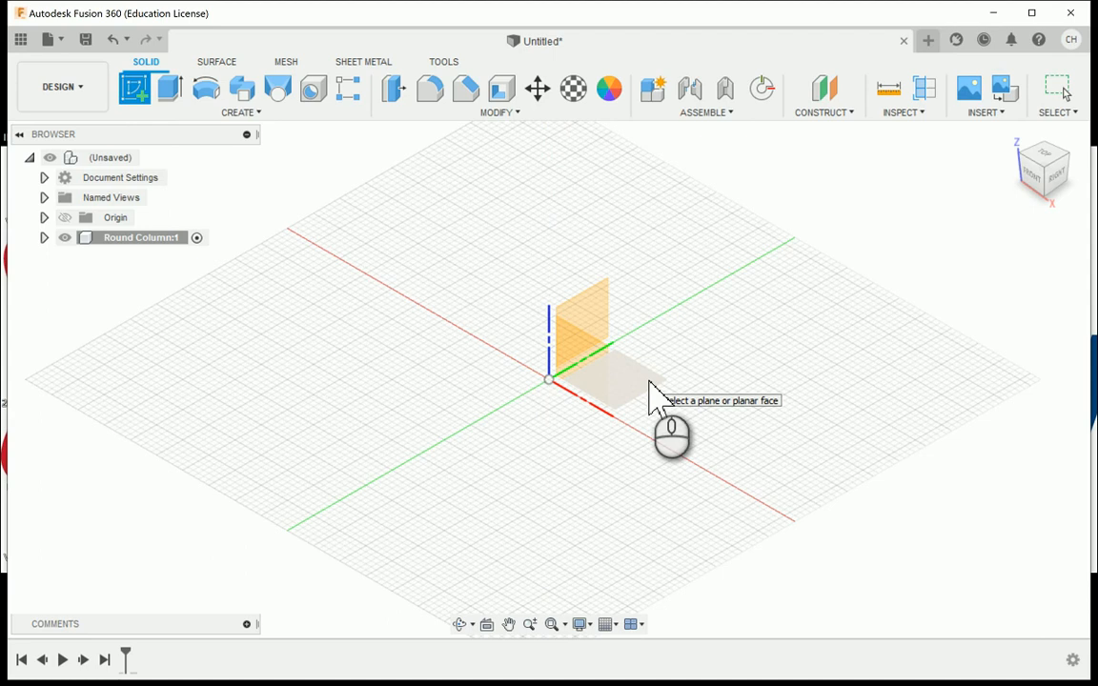
click(648, 382)
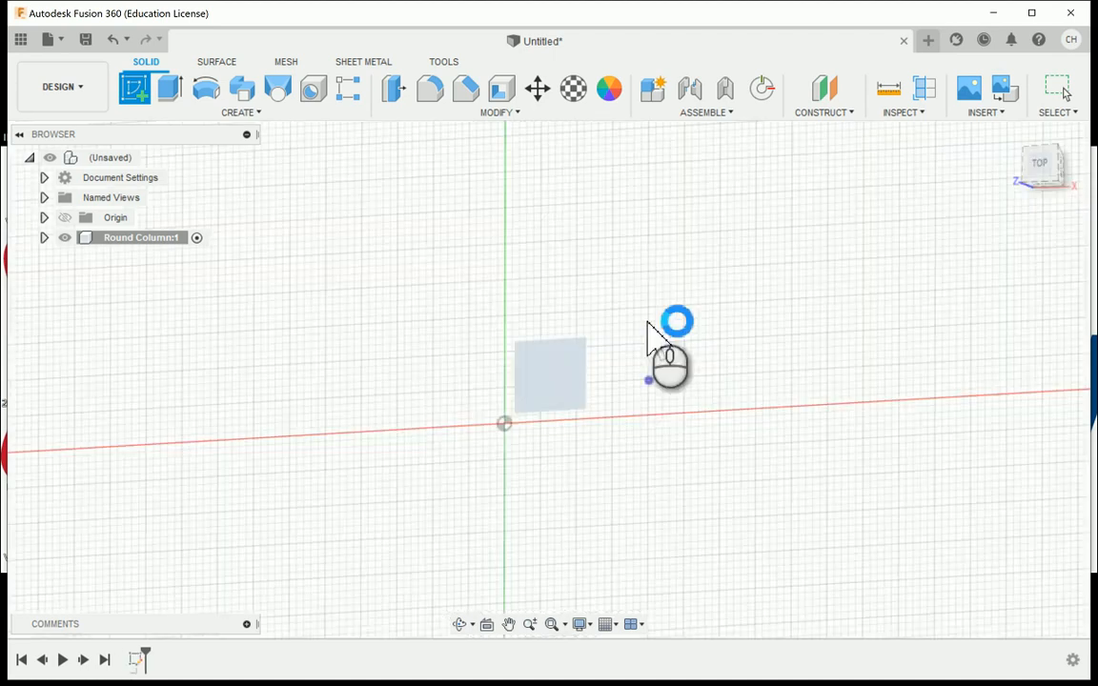
Sketch a center rectangle with its center point on the origin.
click(218, 114)
mouse_move(216, 162)
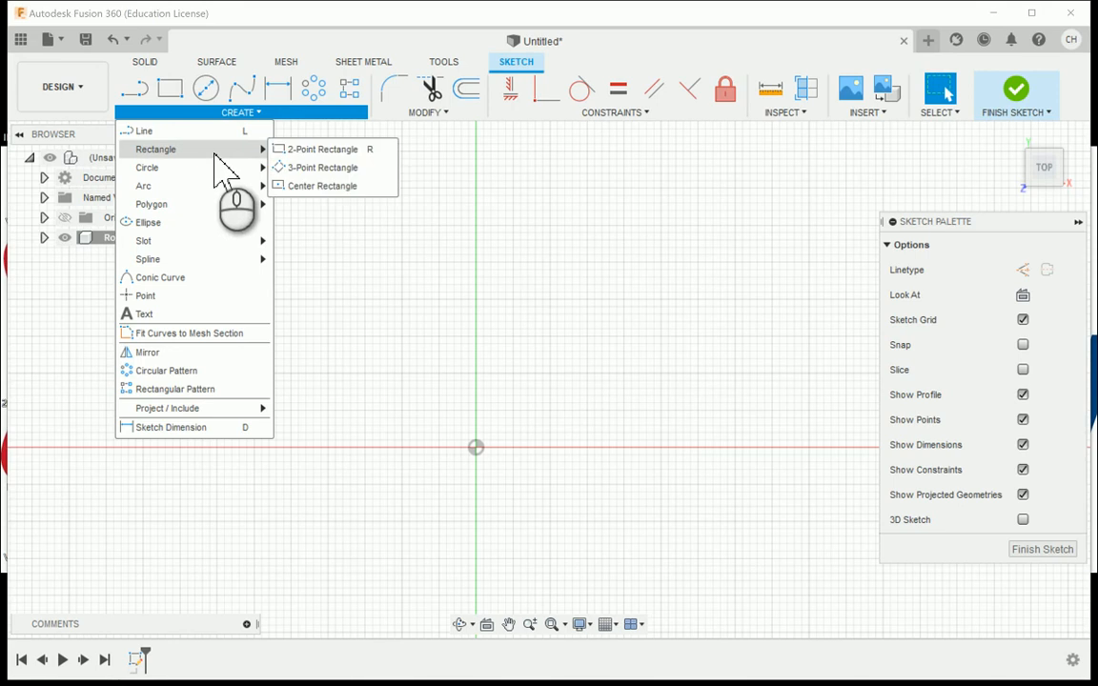
click(324, 186)
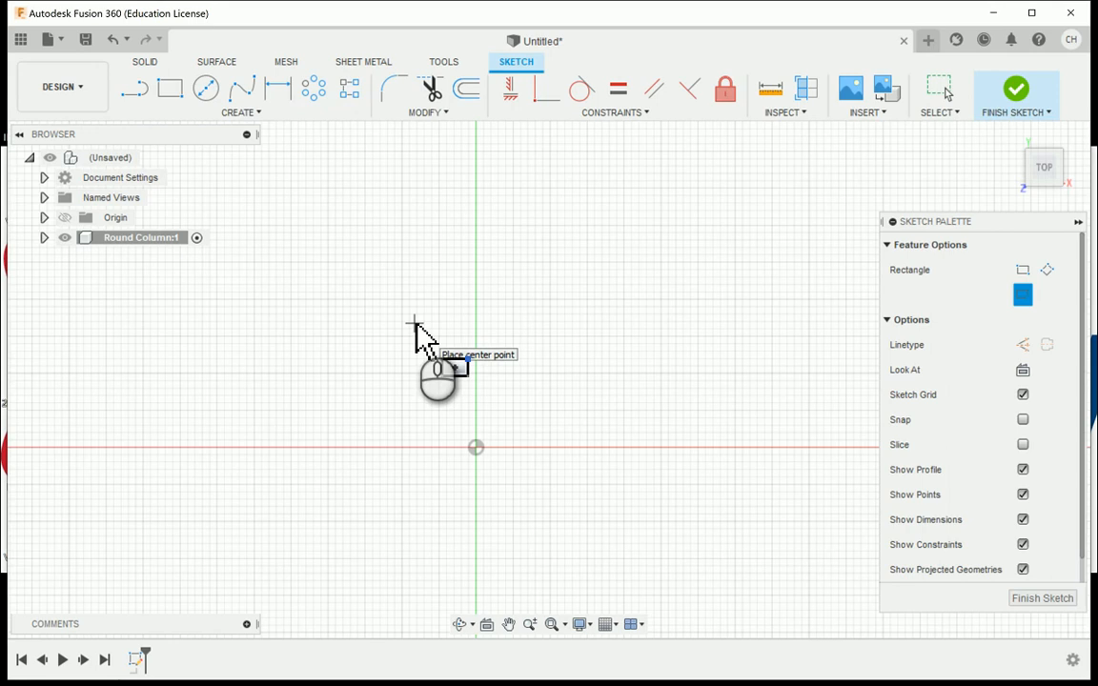
click(474, 448)
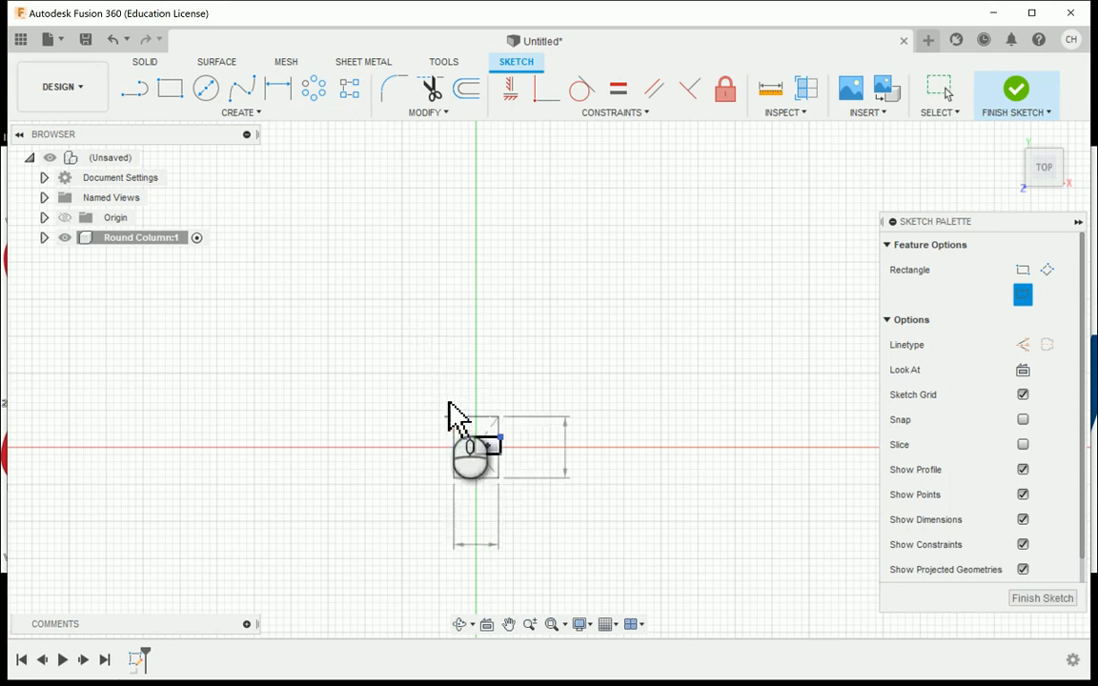
click(349, 353)
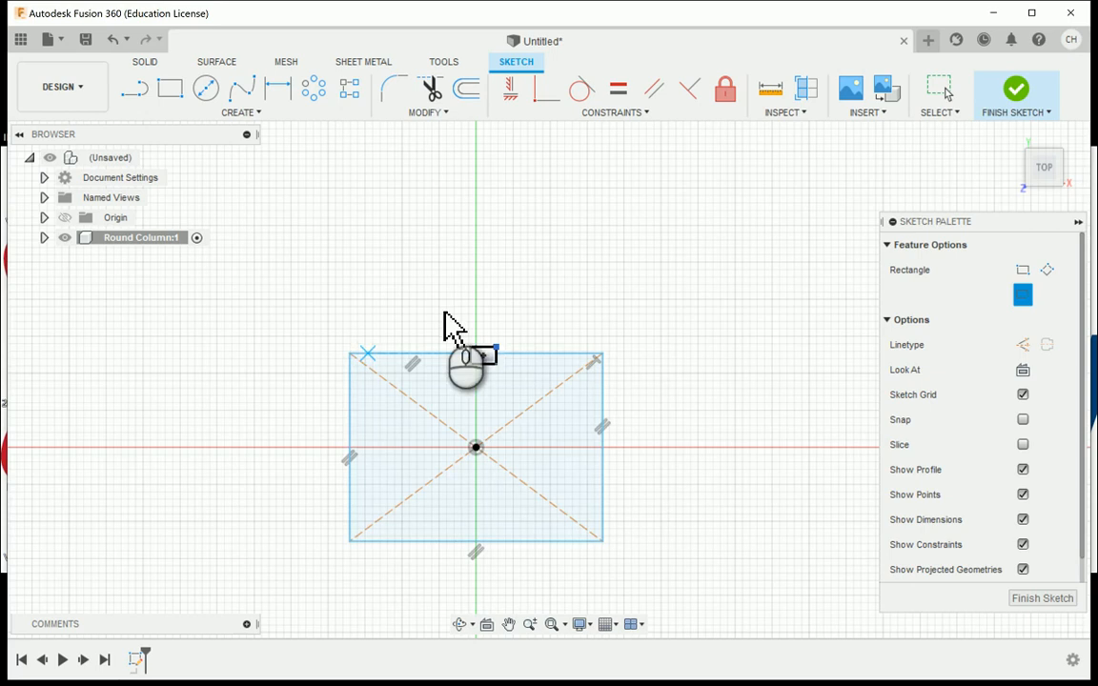
middle_drag(443, 312, 529, 245)
scroll(532, 244, down, 1)
right_click(508, 217)
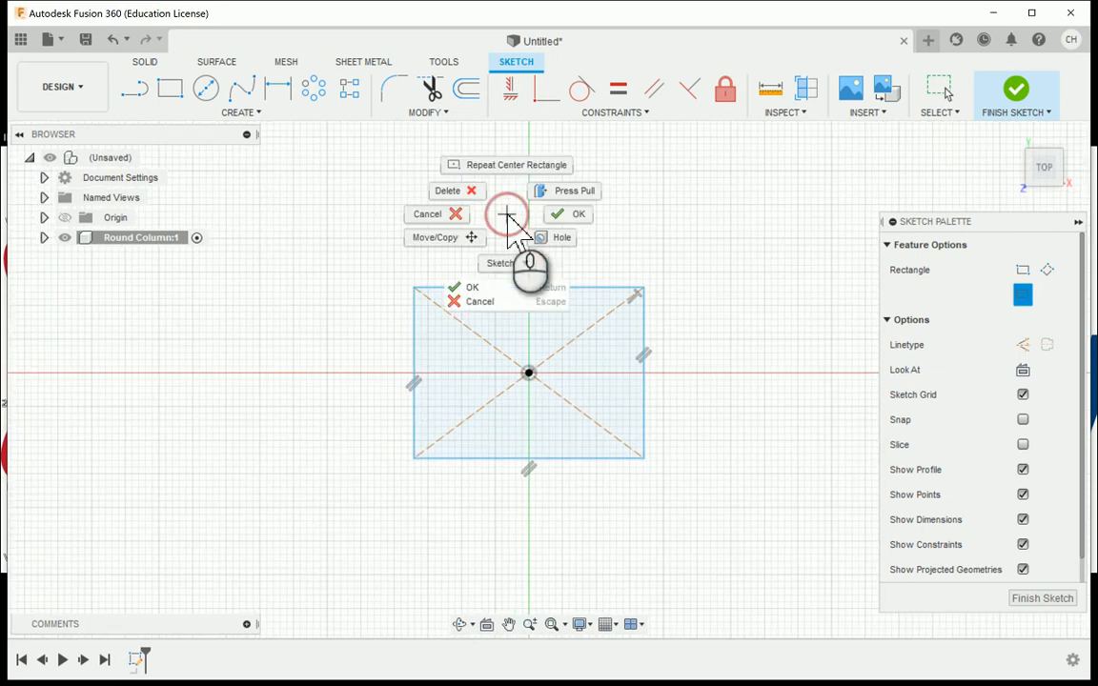
click(593, 263)
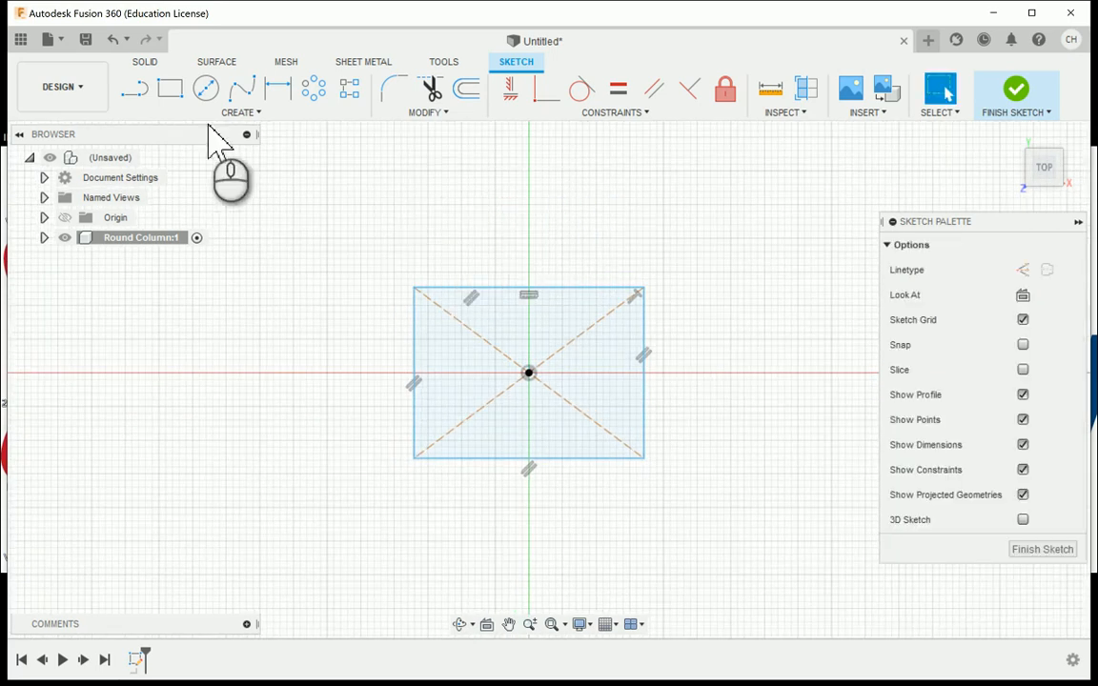
Dimension the rectangle's height and width to 1.125 in each and finish the sketch.
click(282, 91)
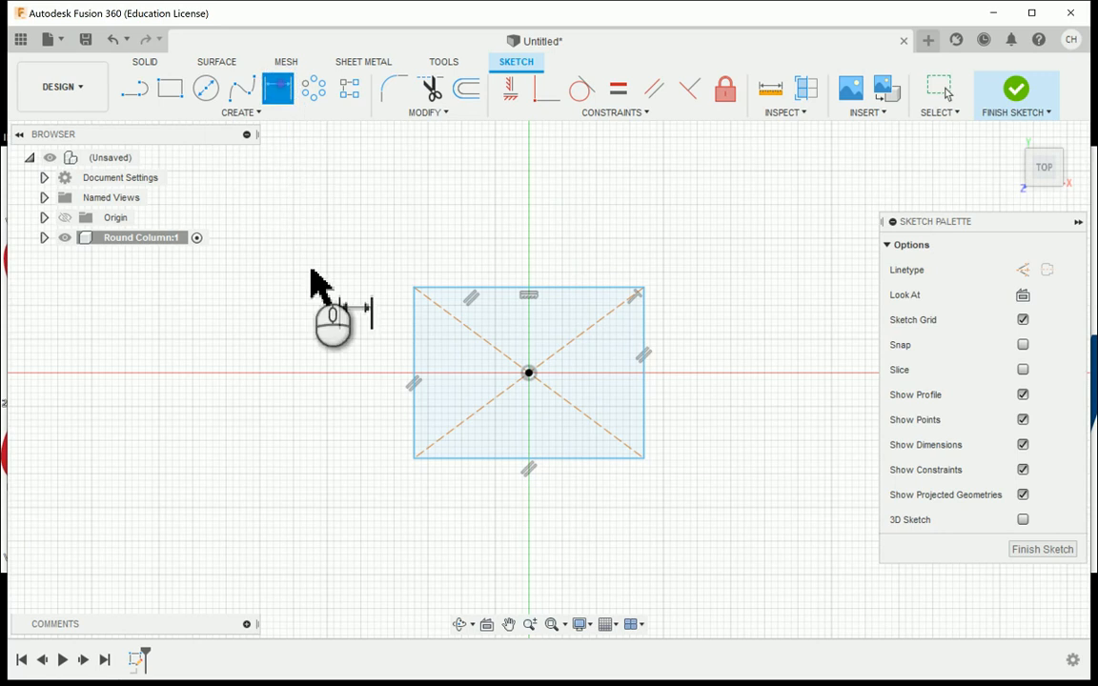
click(412, 336)
click(335, 335)
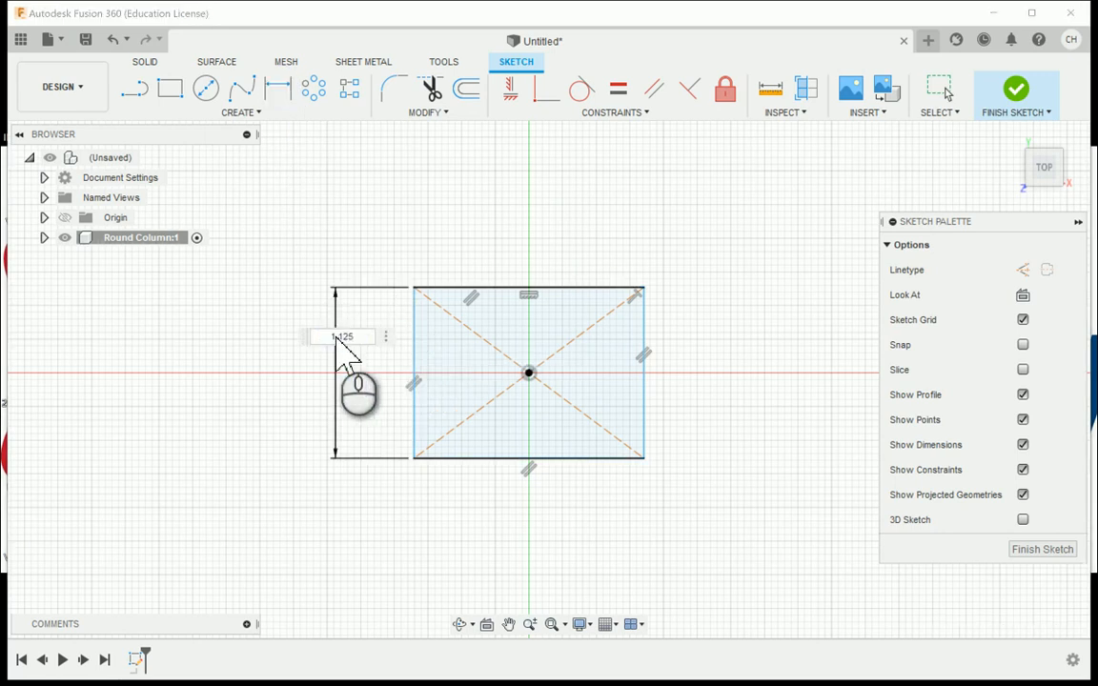
key(Return)
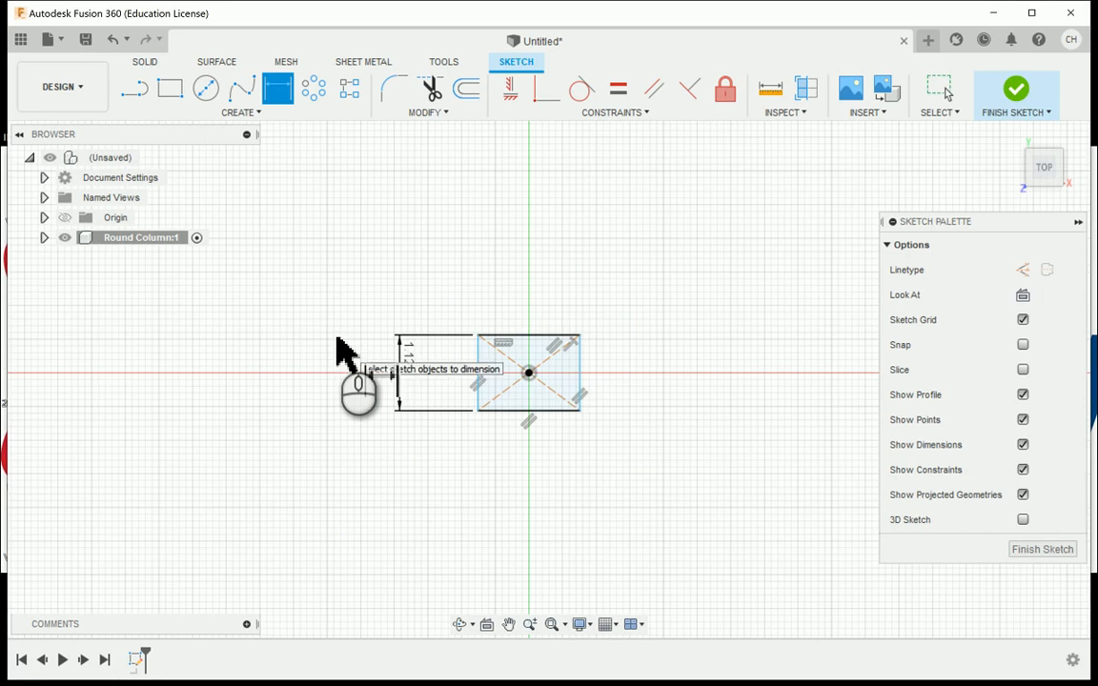
click(553, 335)
click(531, 287)
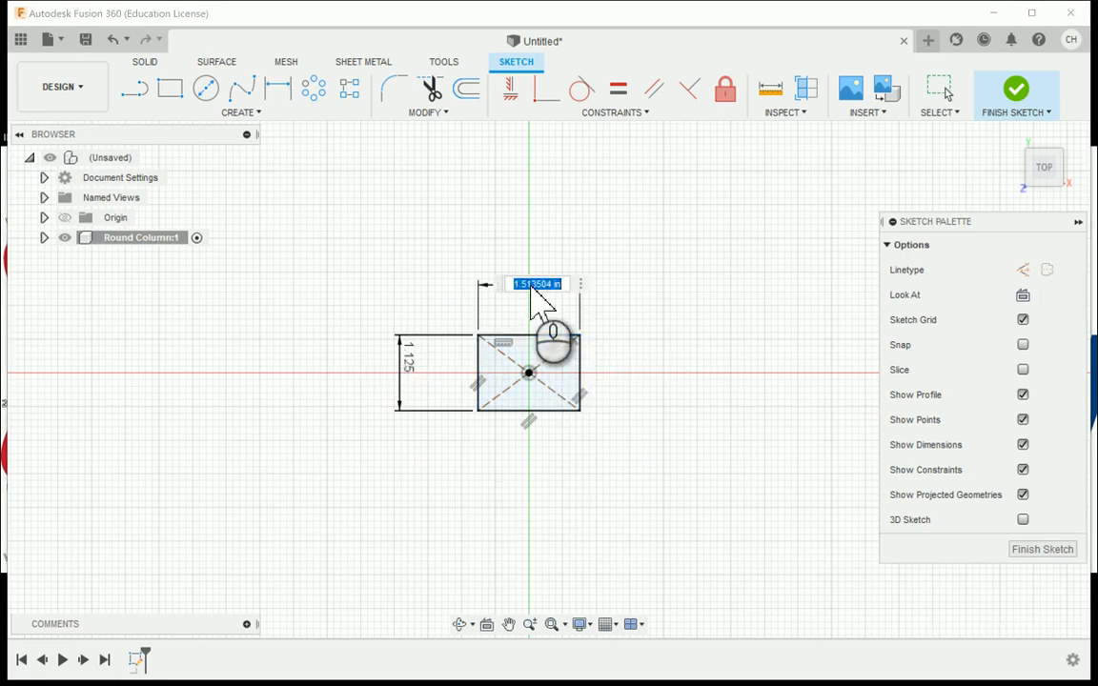
text(1.125)
key(Return)
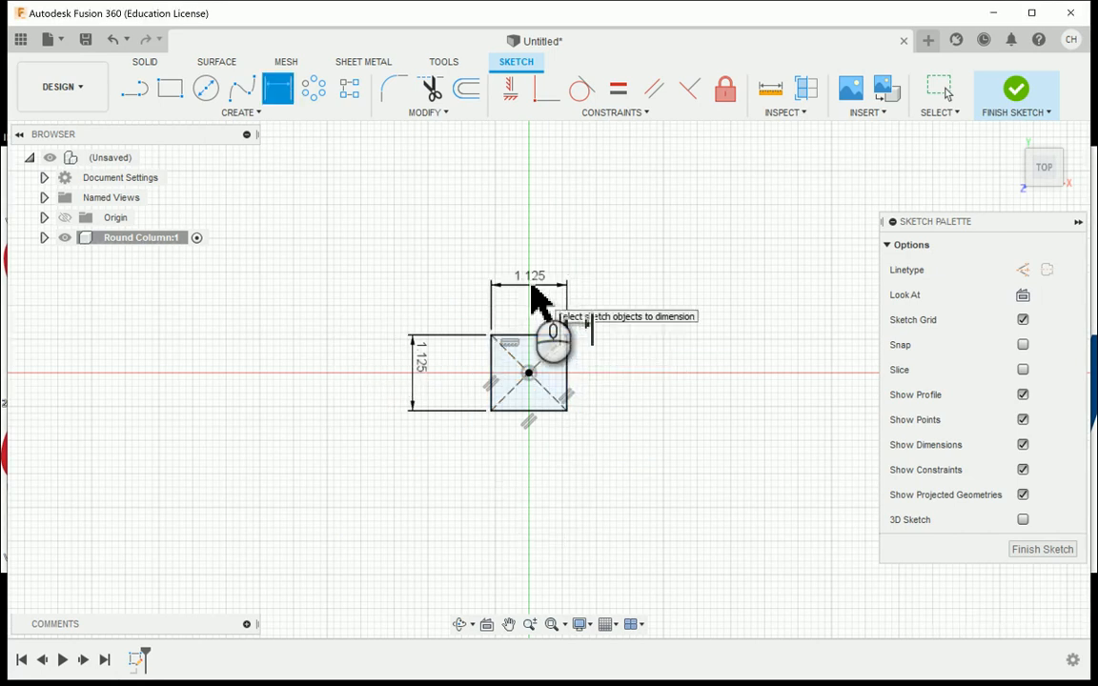
scroll(484, 382, up, 4)
middle_drag(503, 320, 500, 383)
scroll(501, 382, up, 1)
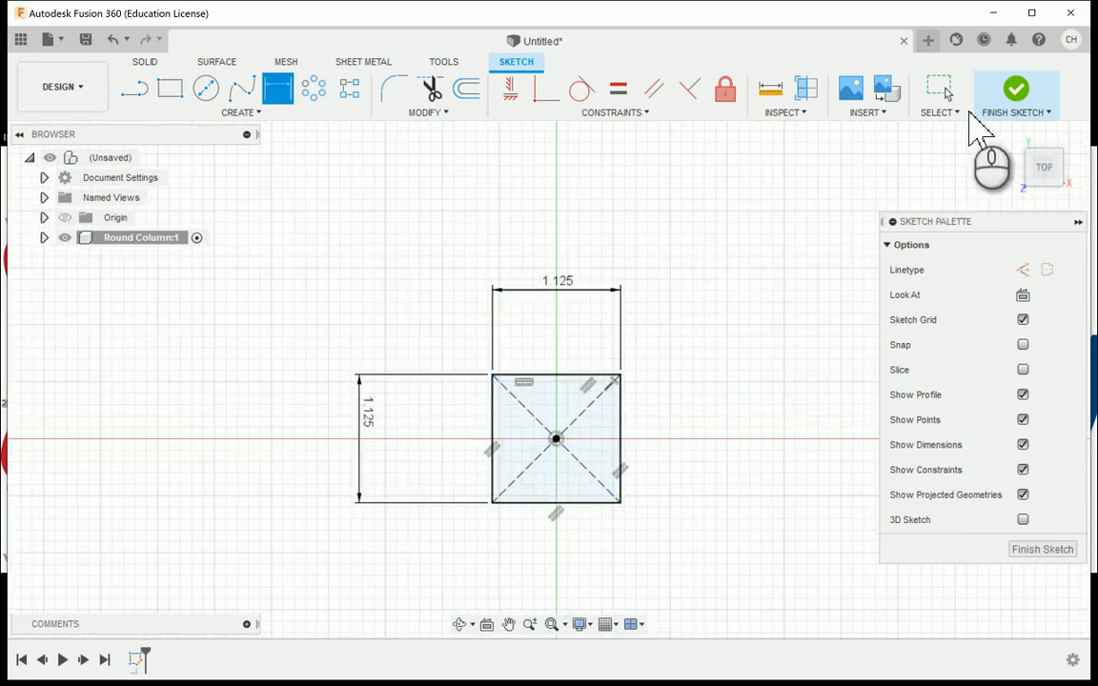
click(1018, 92)
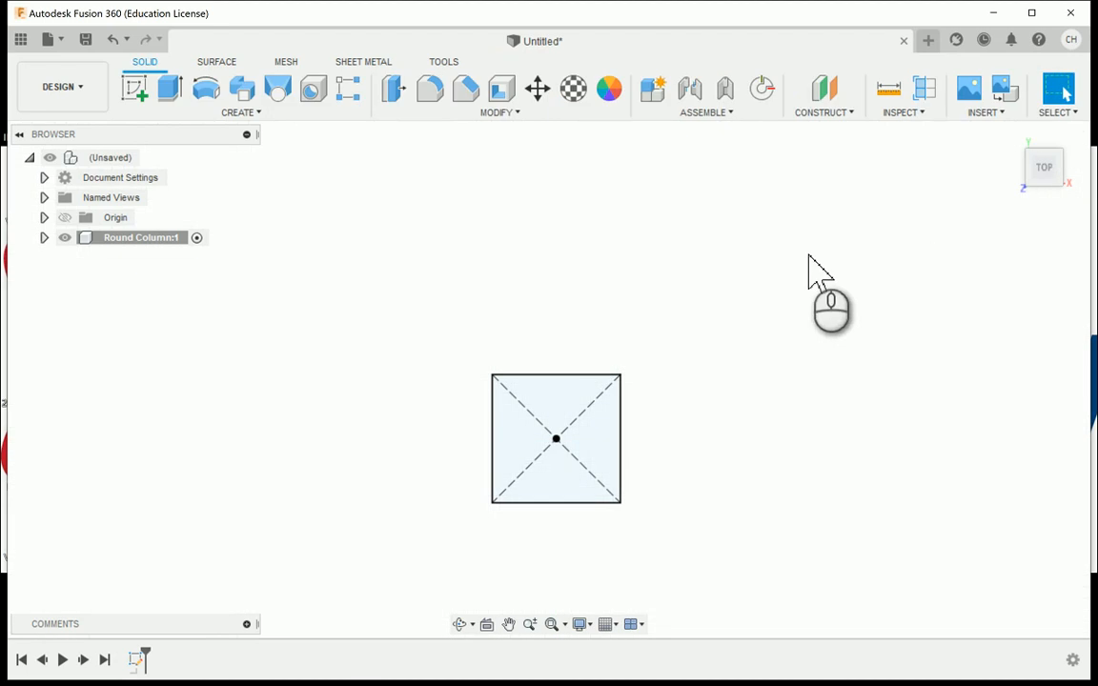
Extrude the square profile upward to one side as a new body with no taper.
mouse_move(1010, 136)
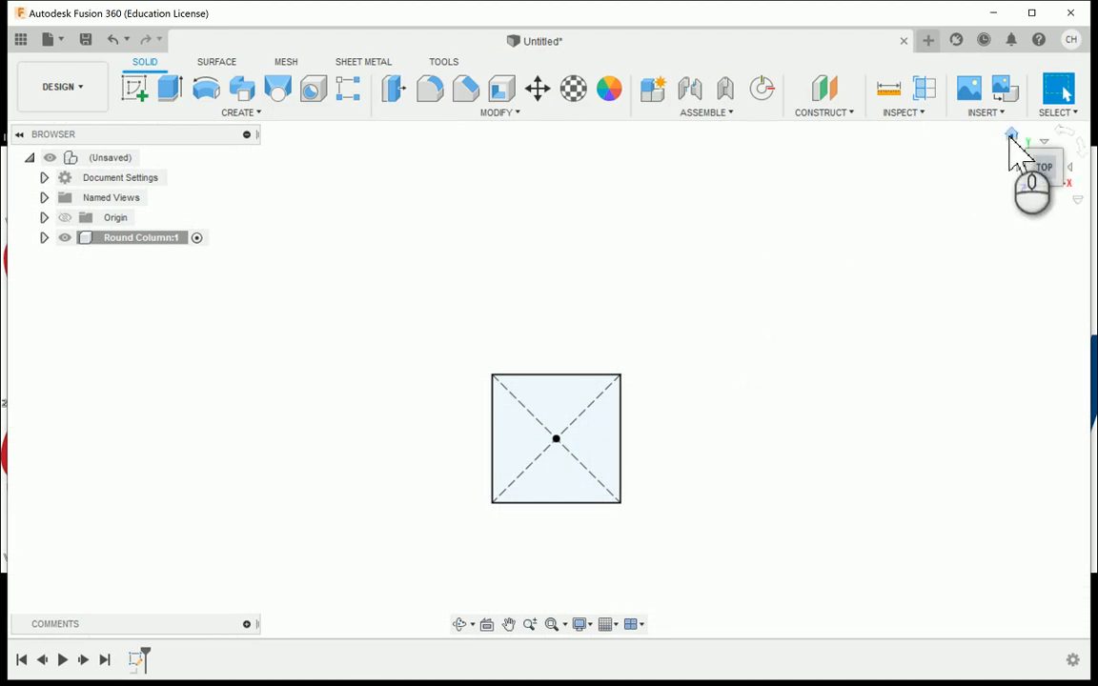
click(1014, 164)
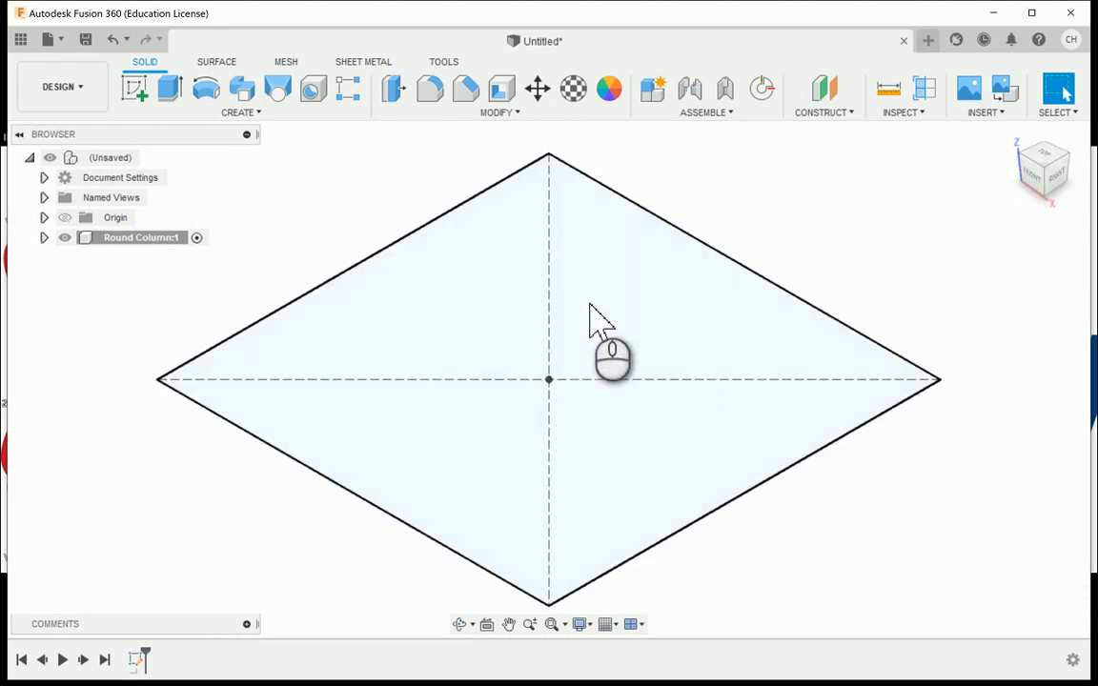
scroll(625, 310, down, 2)
middle_drag(516, 270, 531, 297)
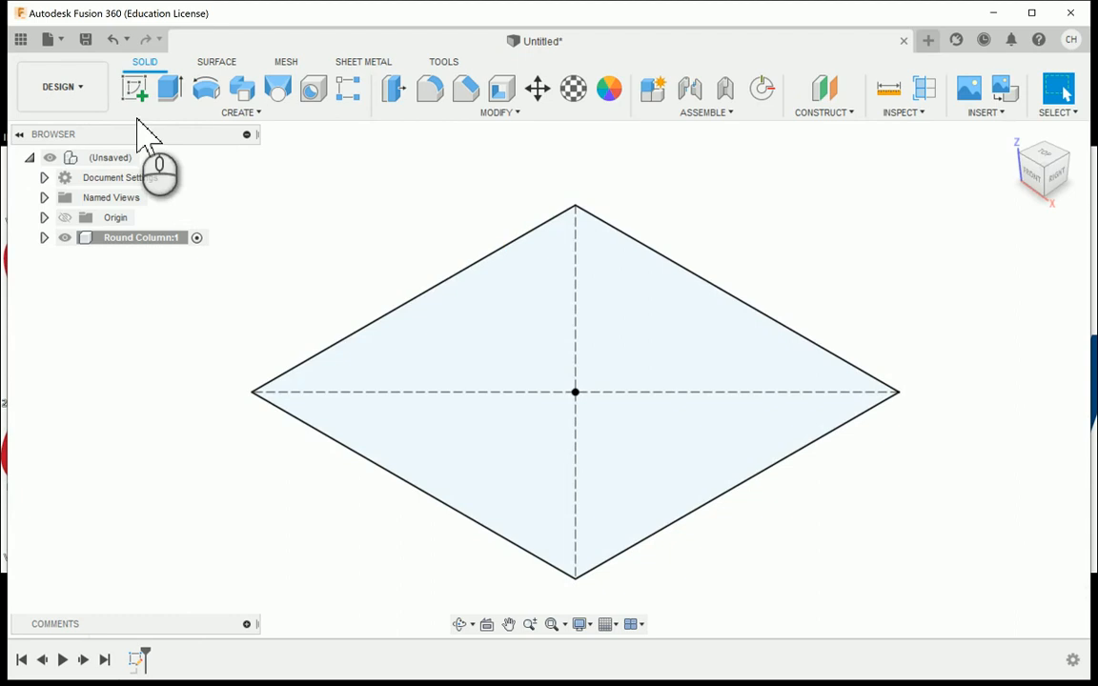
click(178, 95)
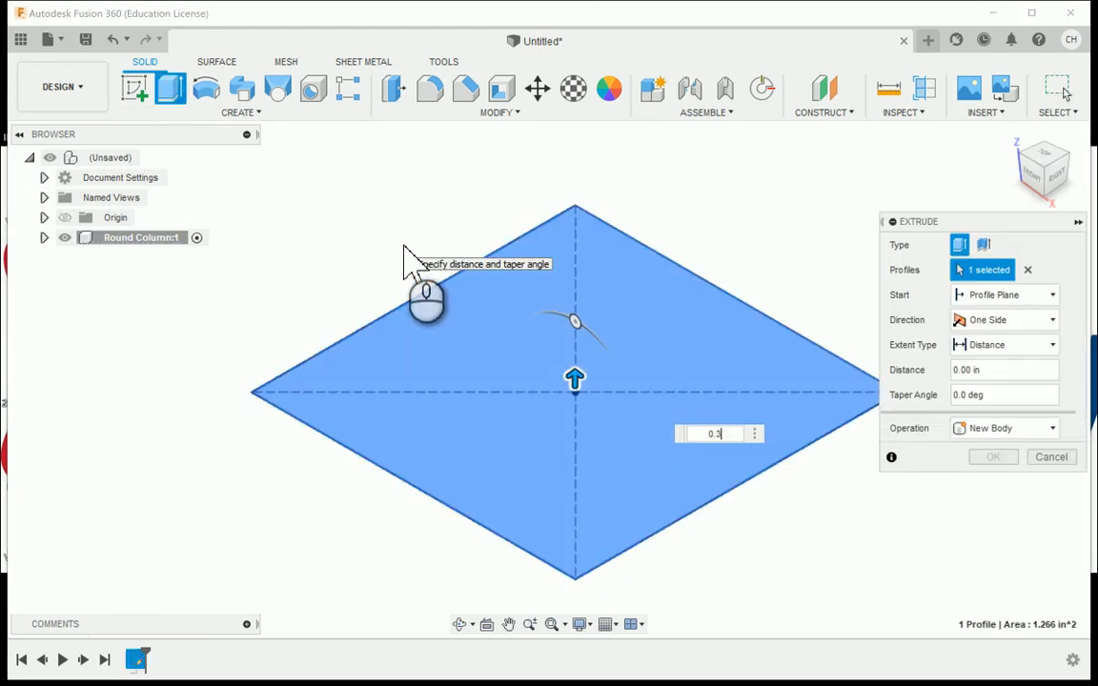
key(Return)
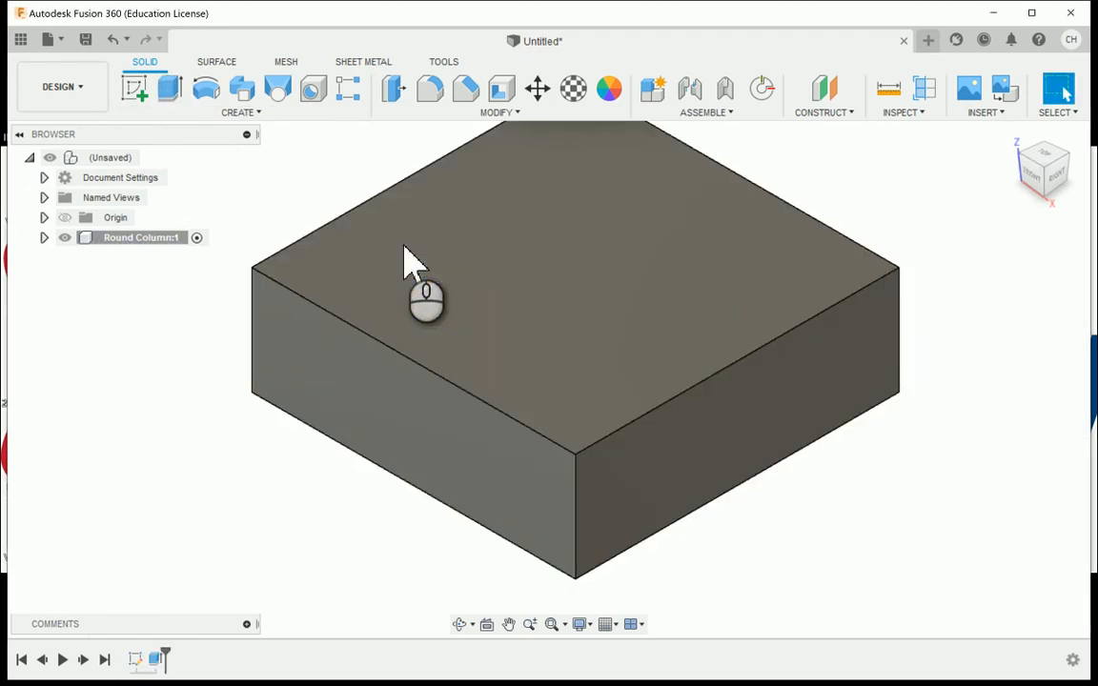
On the block's top face, sketch a center-diameter circle about 0.73 in across, centered on the origin.
scroll(394, 257, down, 4)
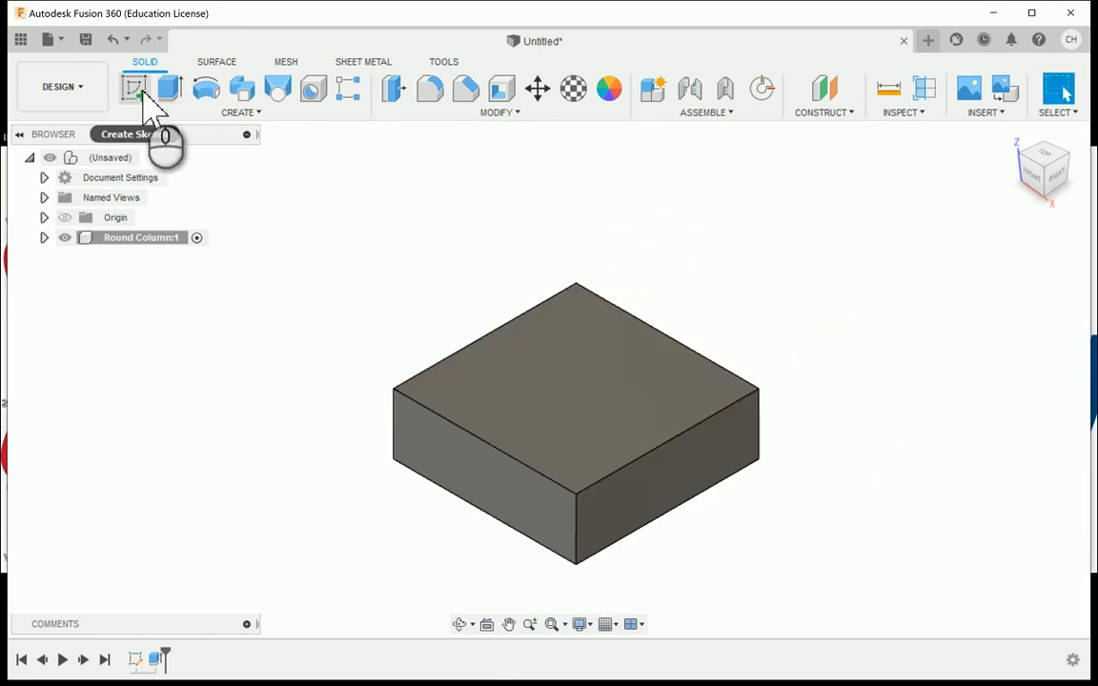
click(137, 91)
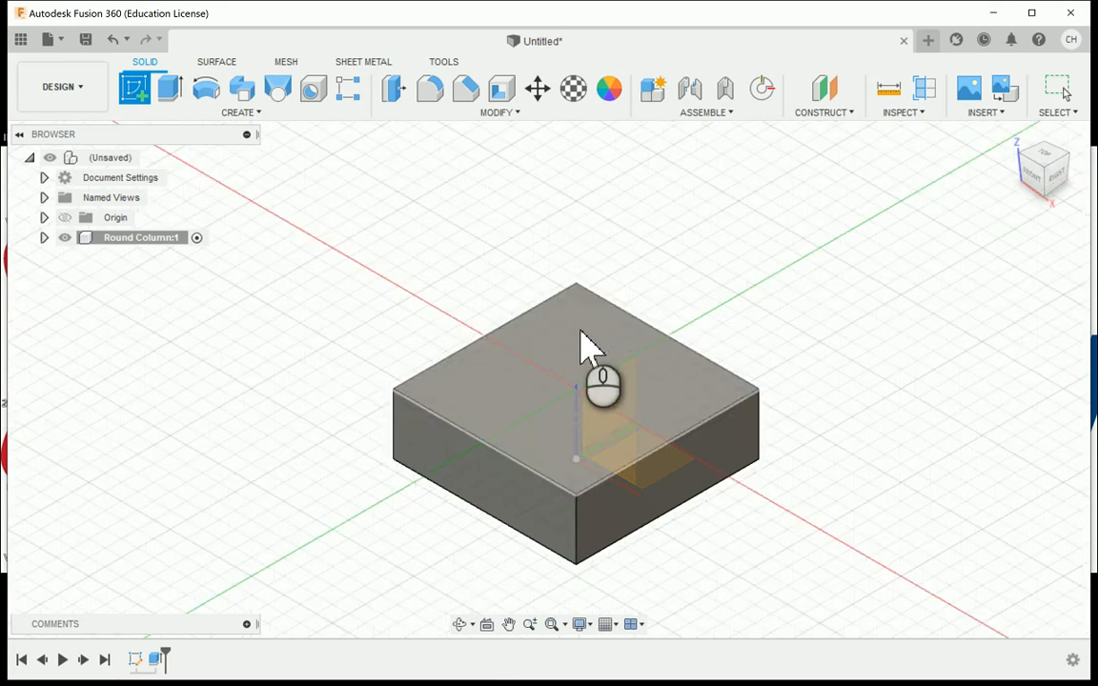
click(579, 333)
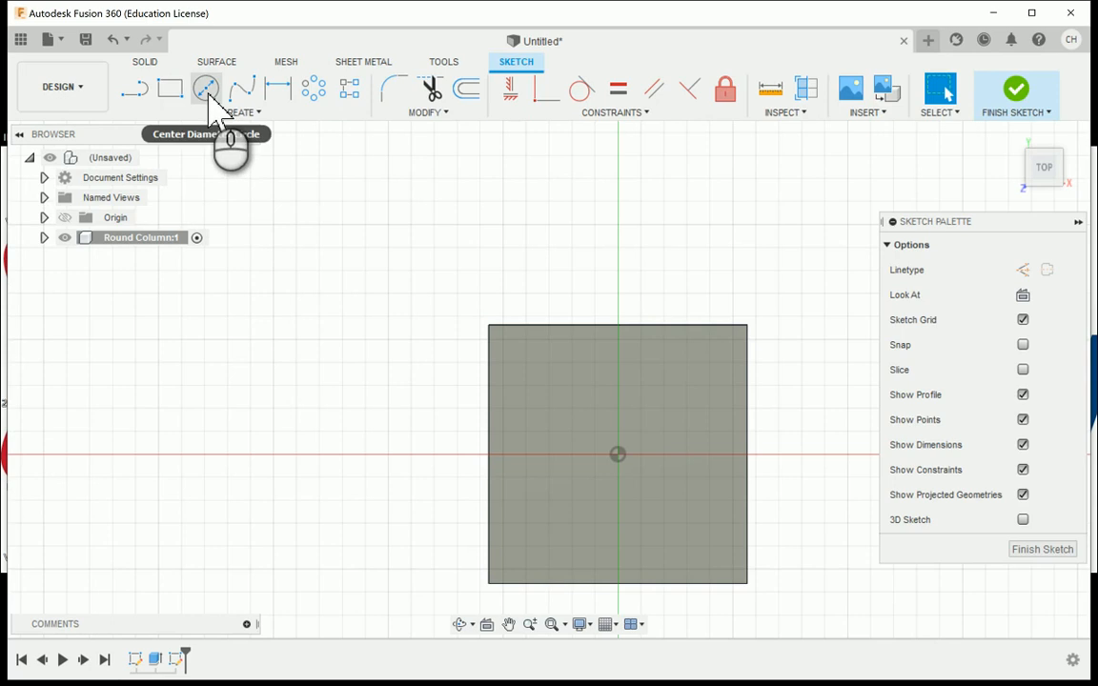
click(207, 94)
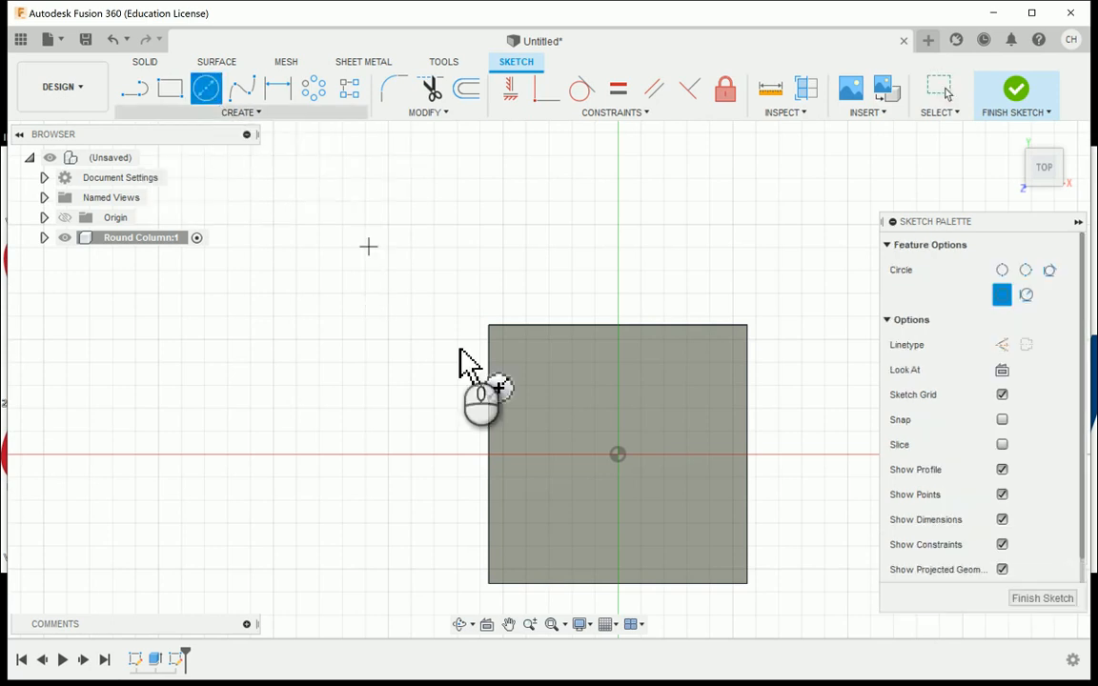
click(618, 455)
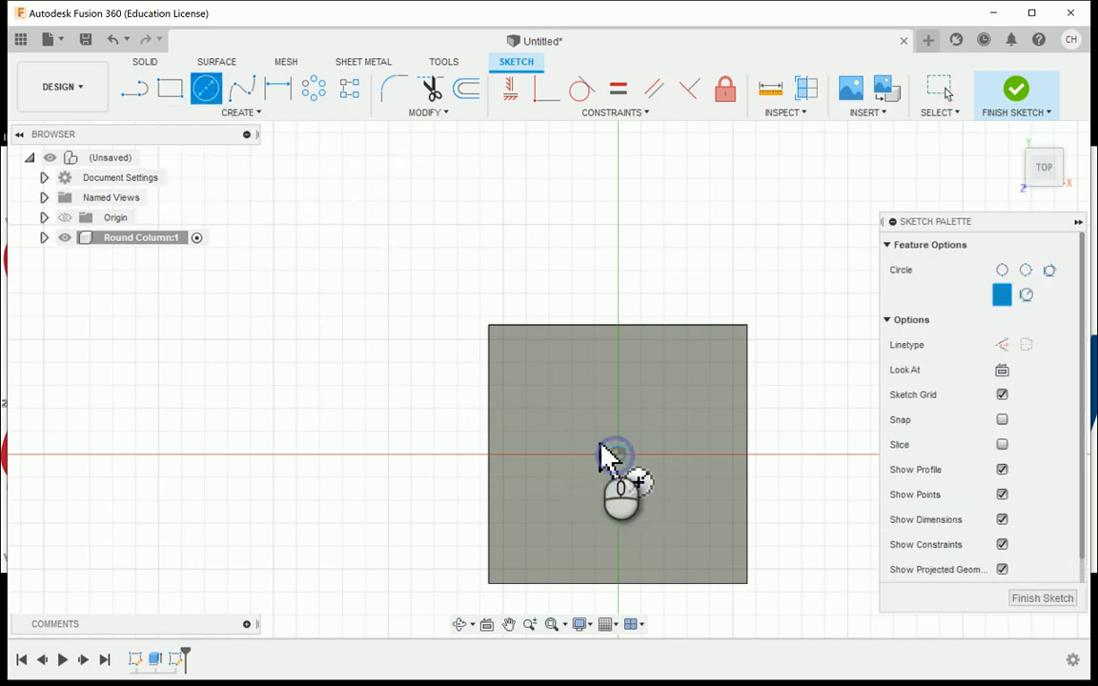
click(550, 408)
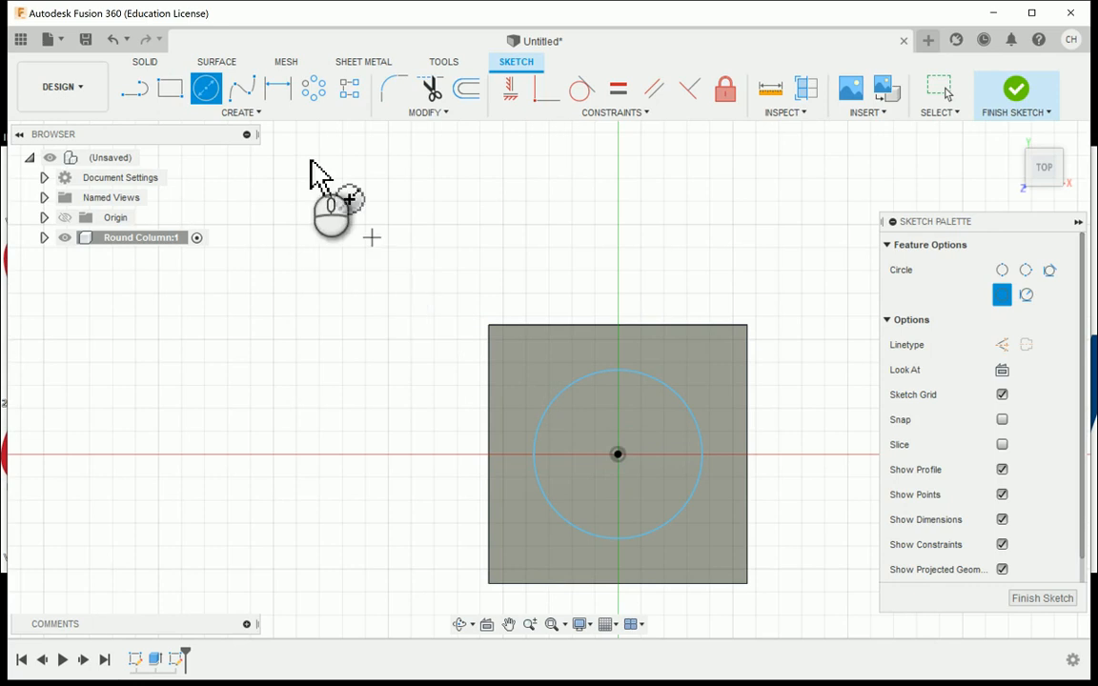
Set the circle's diameter to 0.625 in and finish the sketch.
click(277, 93)
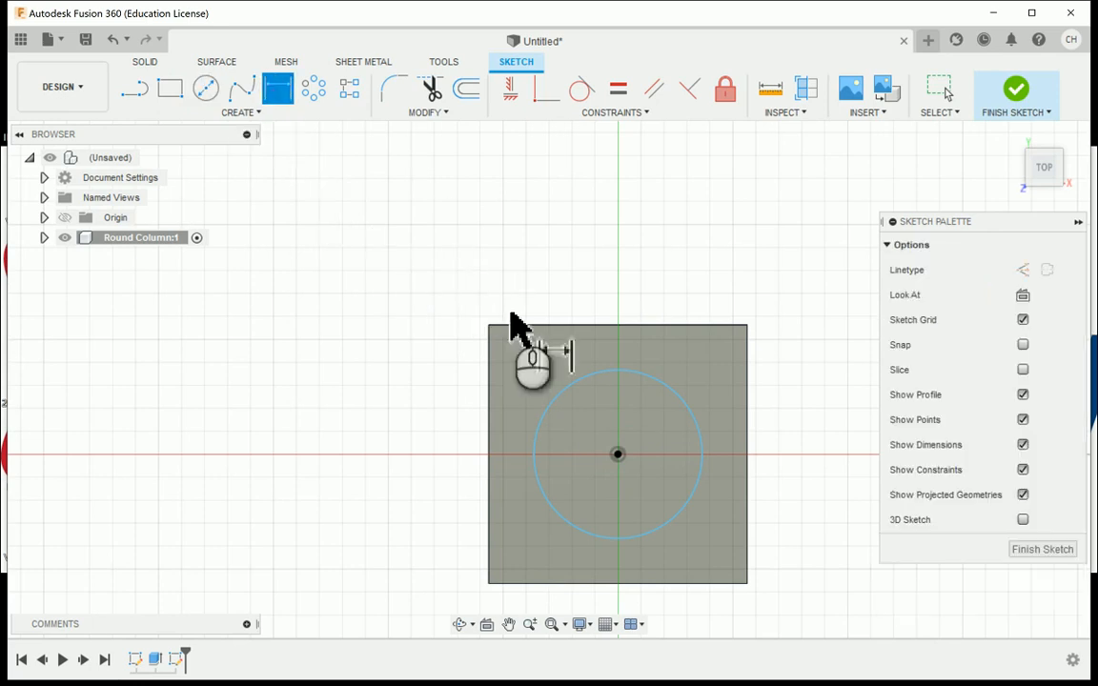
click(580, 386)
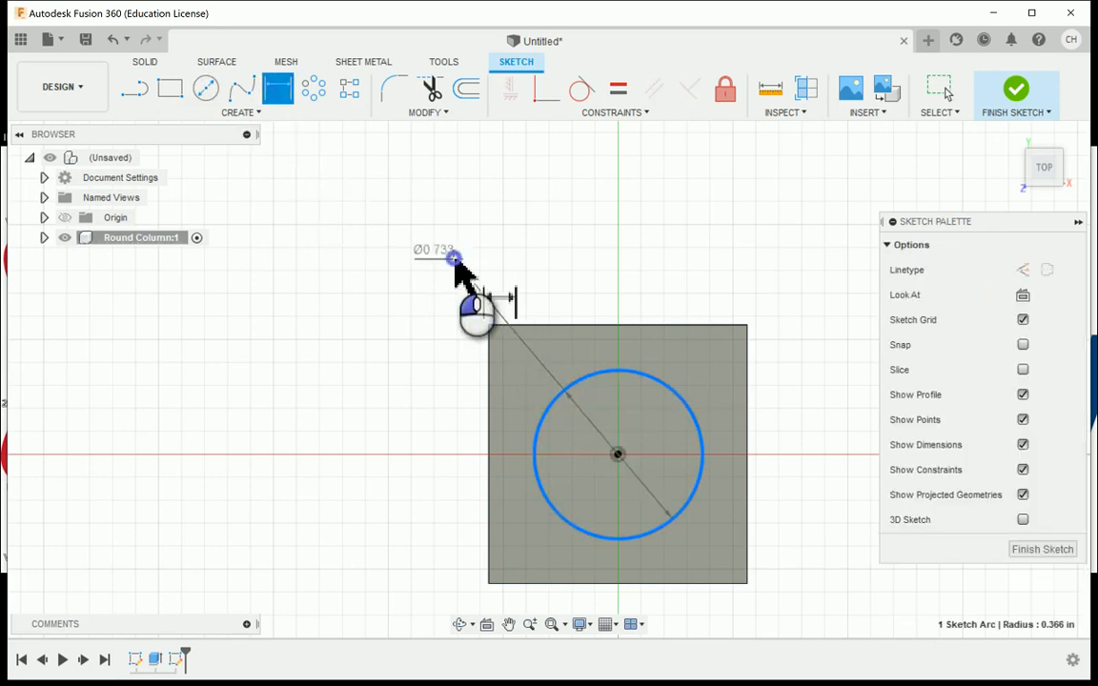
click(455, 259)
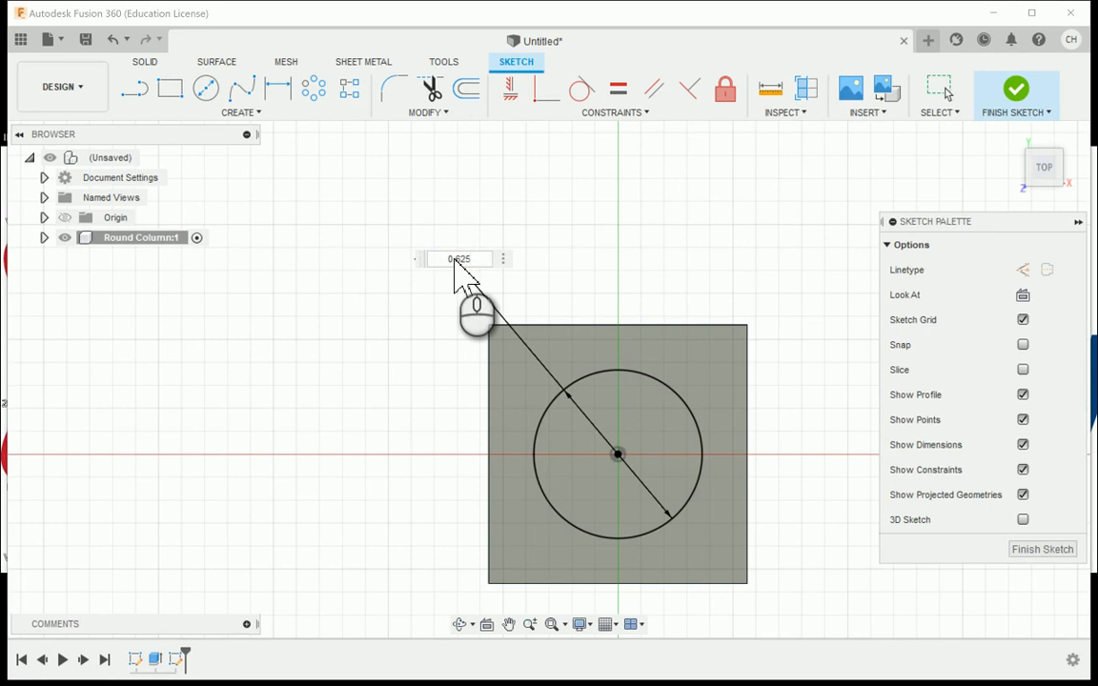
text(0.625)
key(Return)
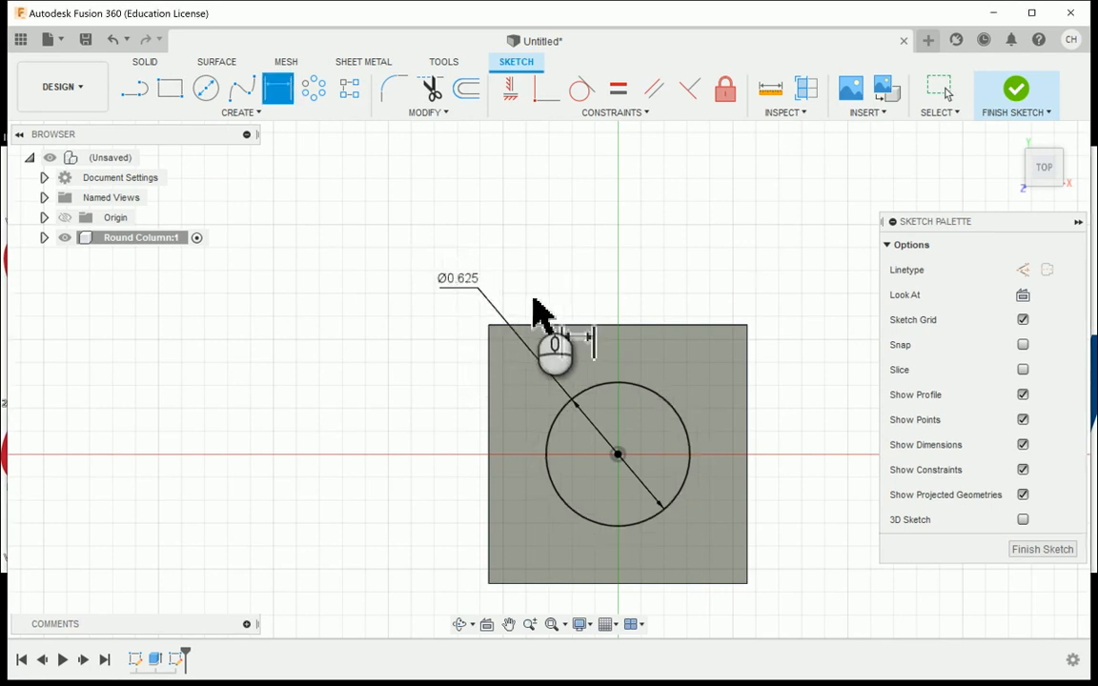
click(1018, 103)
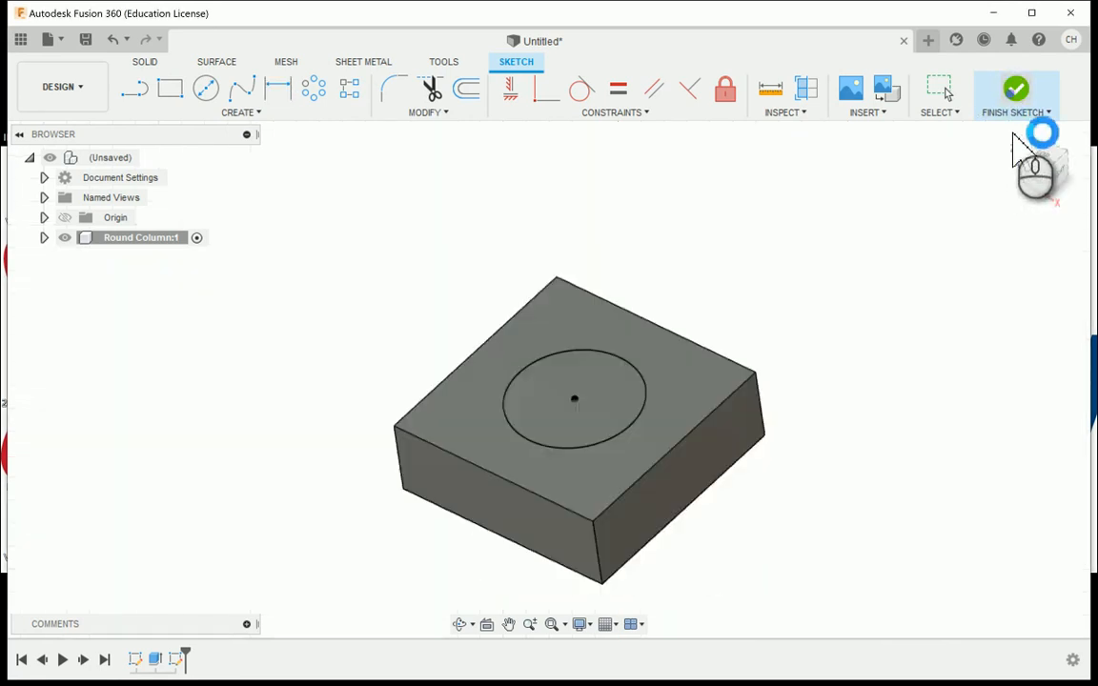
Extrude the circle on the base block upward 2.75 in and join it to the block as a round shaft.
middle_drag(377, 274, 412, 362)
scroll(378, 307, down, 2)
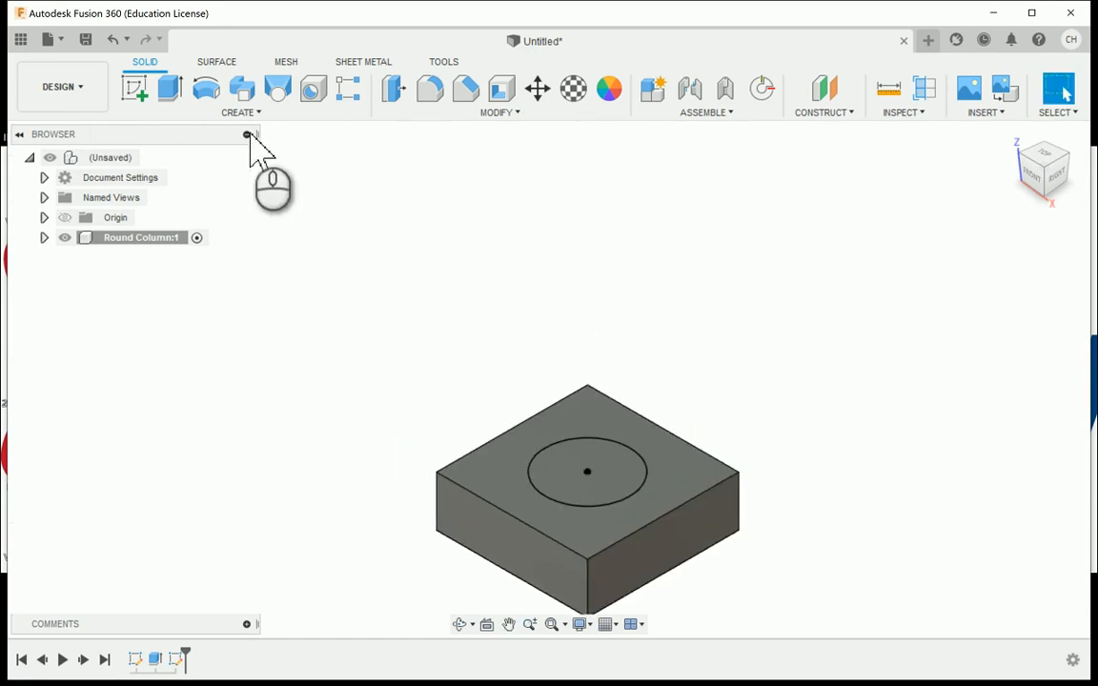
click(177, 95)
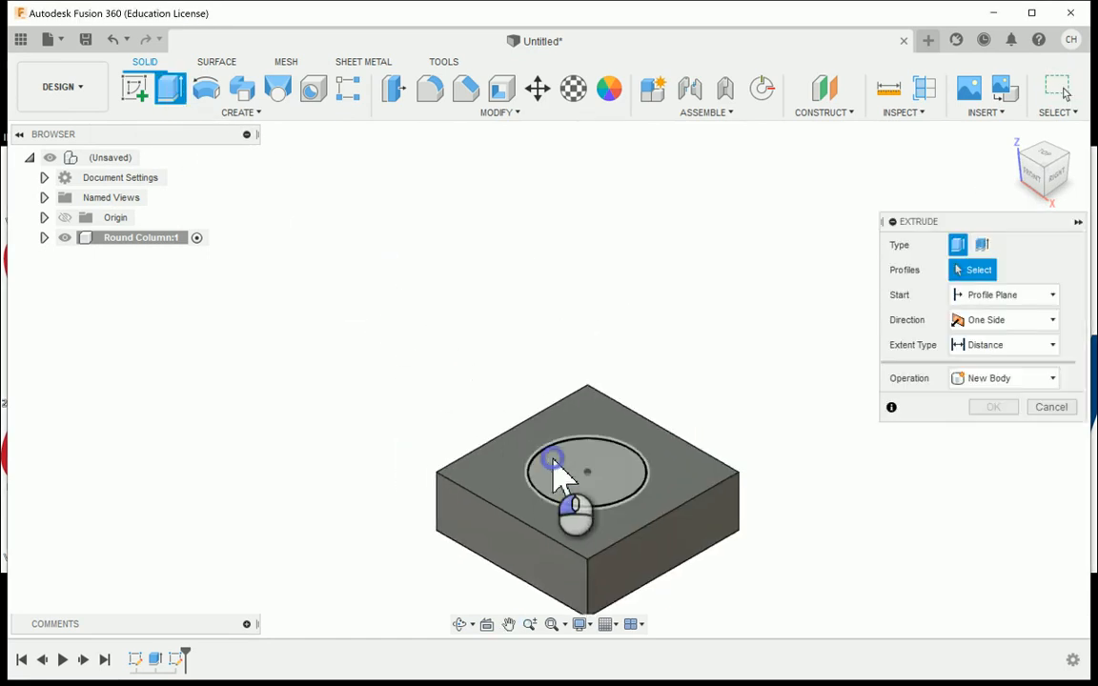
click(561, 472)
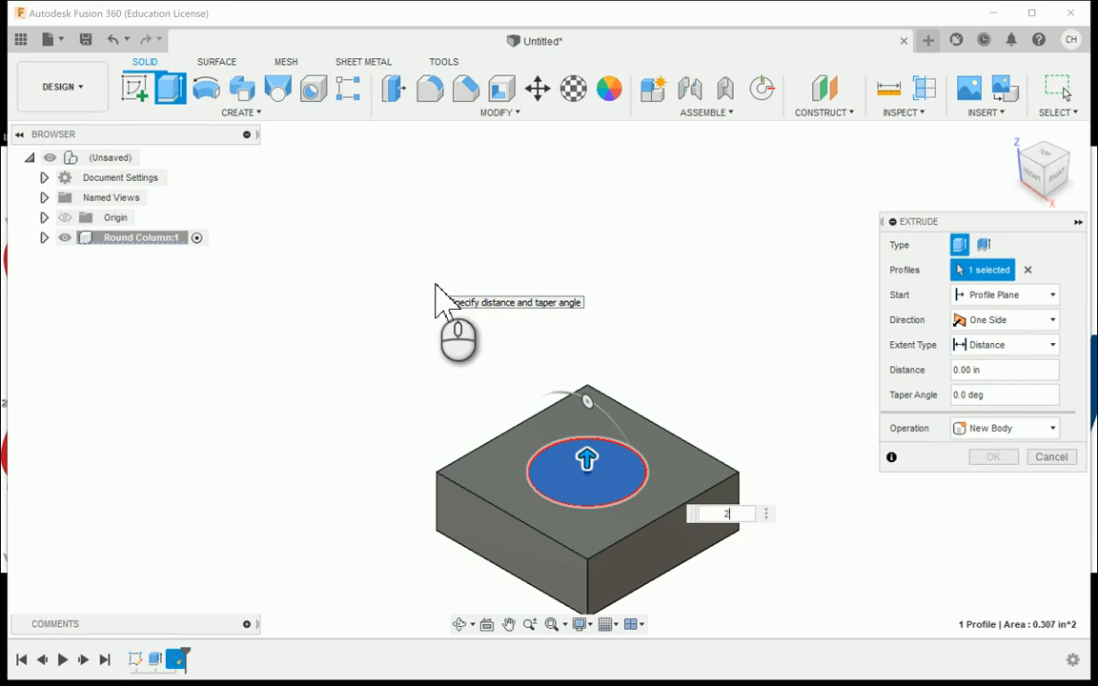
text(2.75)
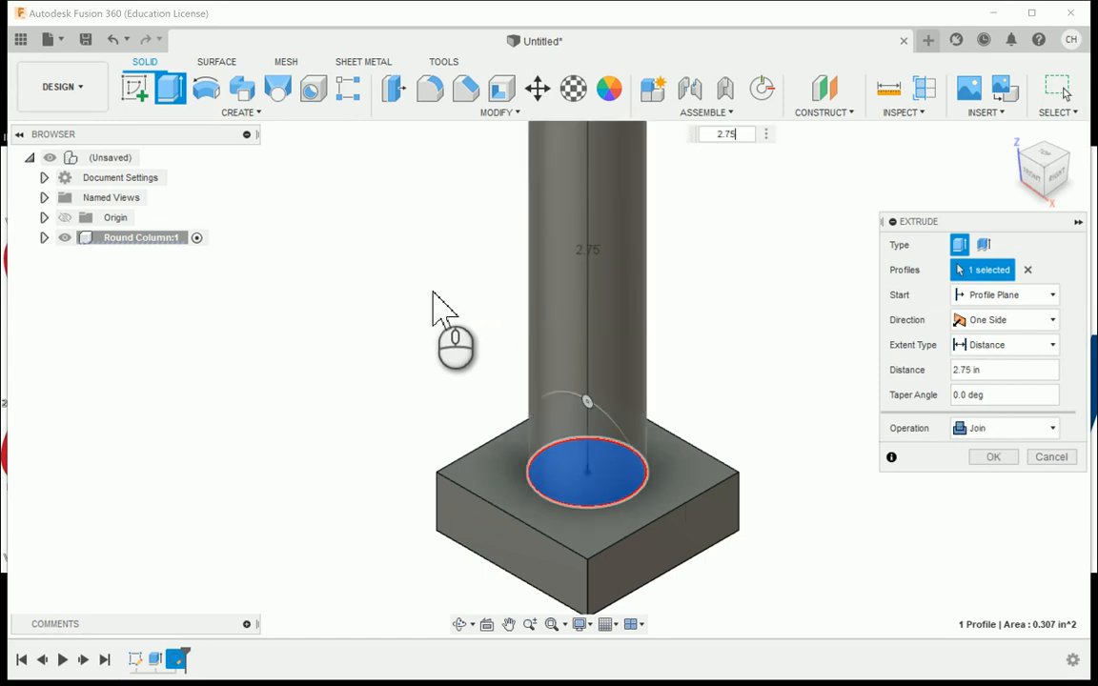
scroll(407, 272, down, 2)
scroll(488, 392, down, 3)
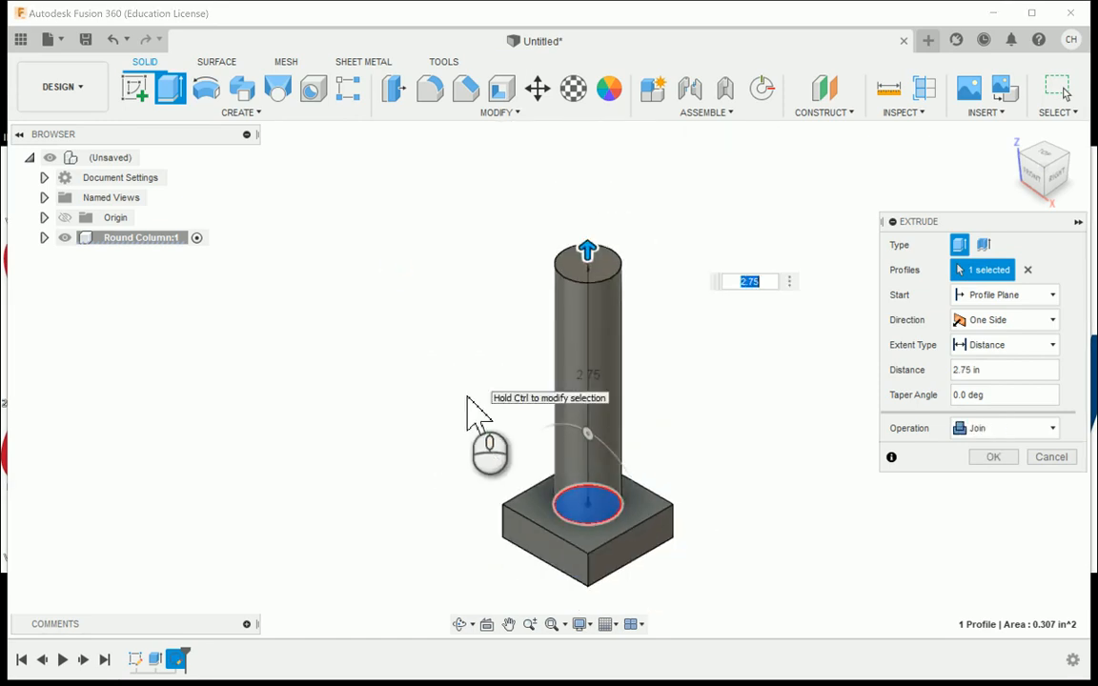
click(979, 460)
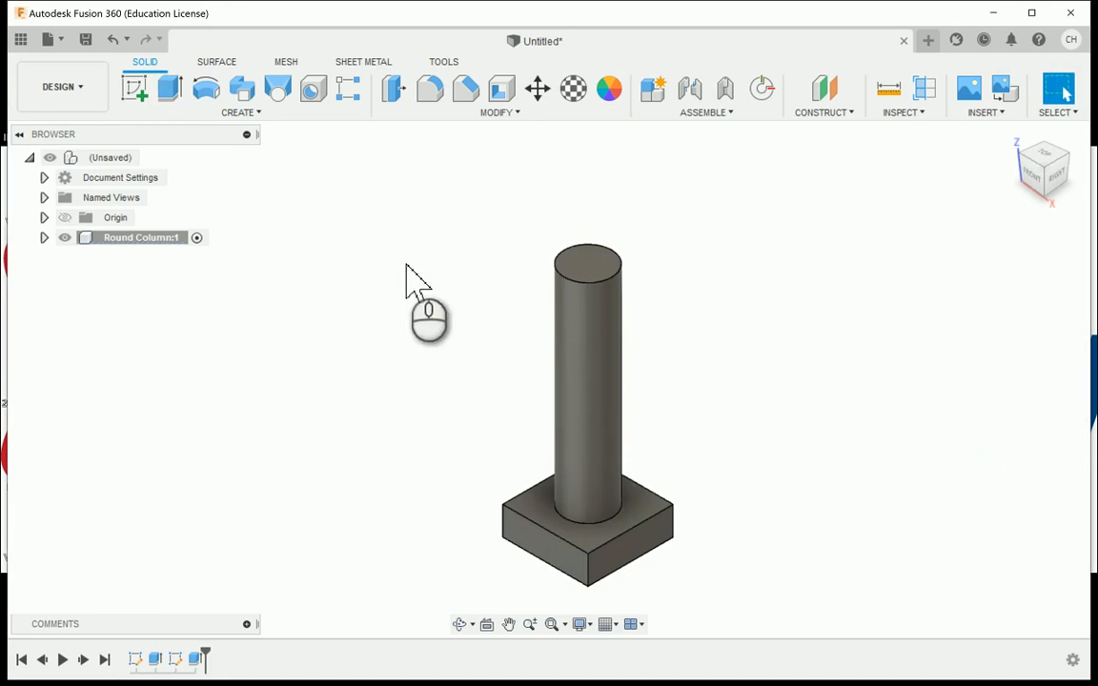
On the shaft's top face, sketch a 1.125 in square center rectangle from the origin to the base block's corner and finish the sketch.
click(142, 88)
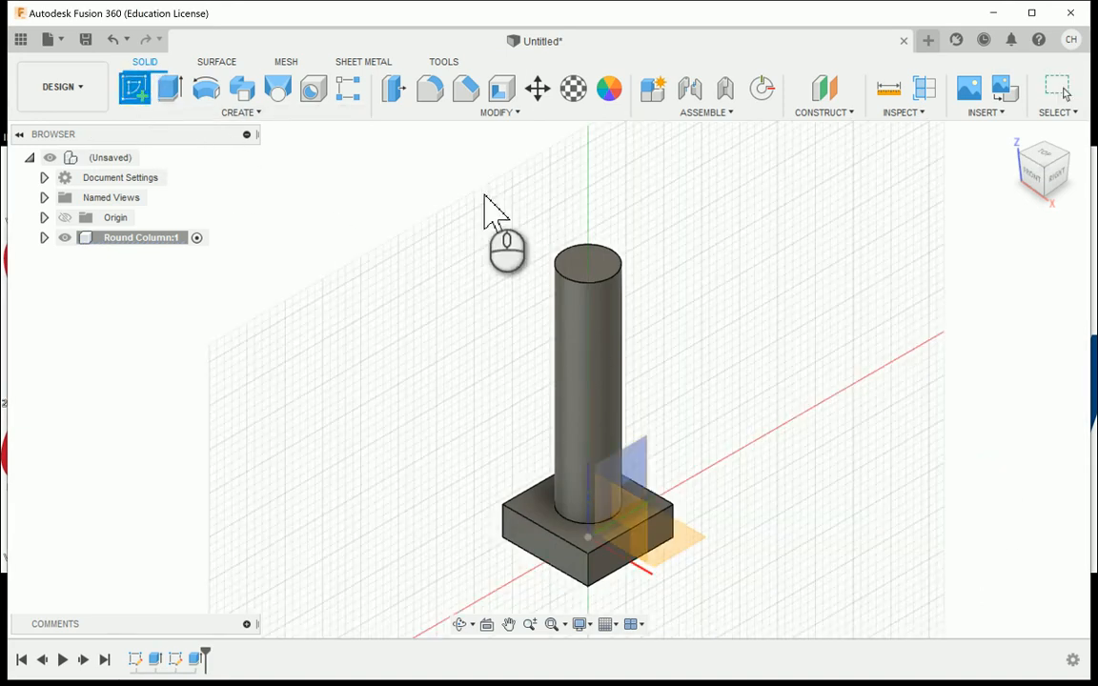
click(588, 269)
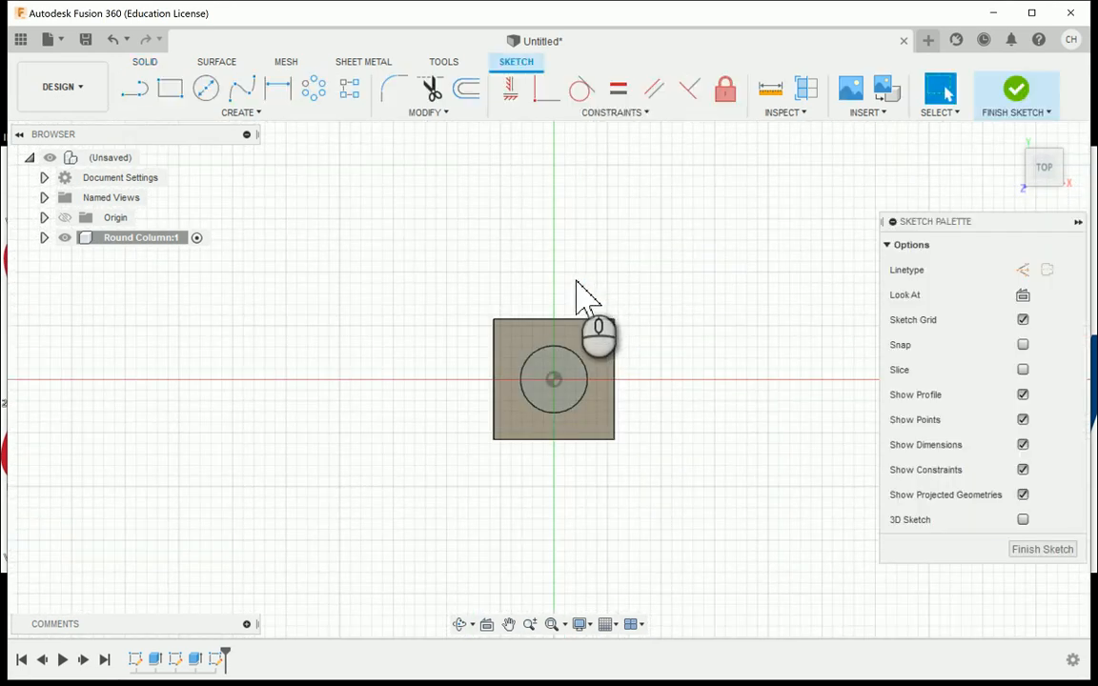
click(216, 111)
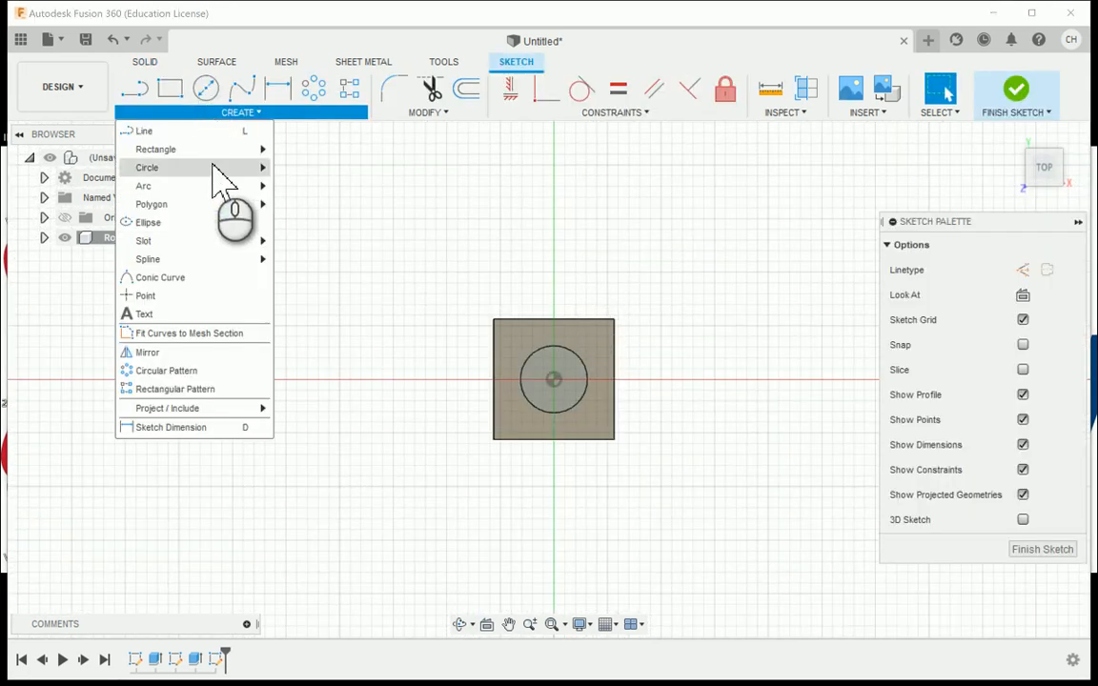
mouse_move(215, 163)
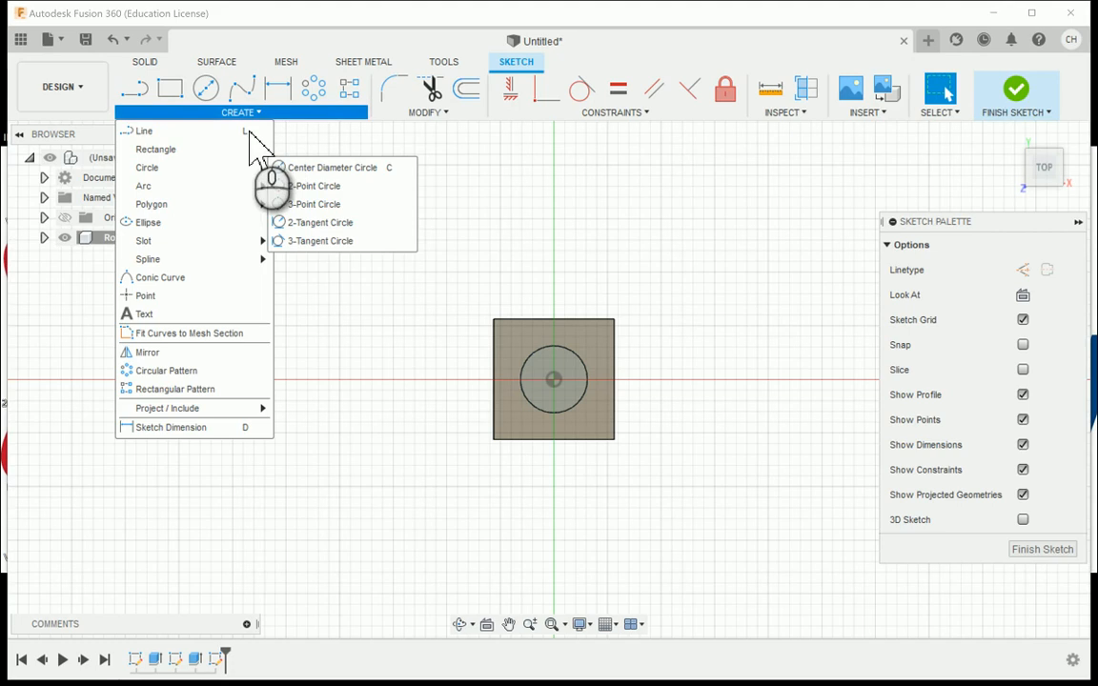
mouse_move(253, 149)
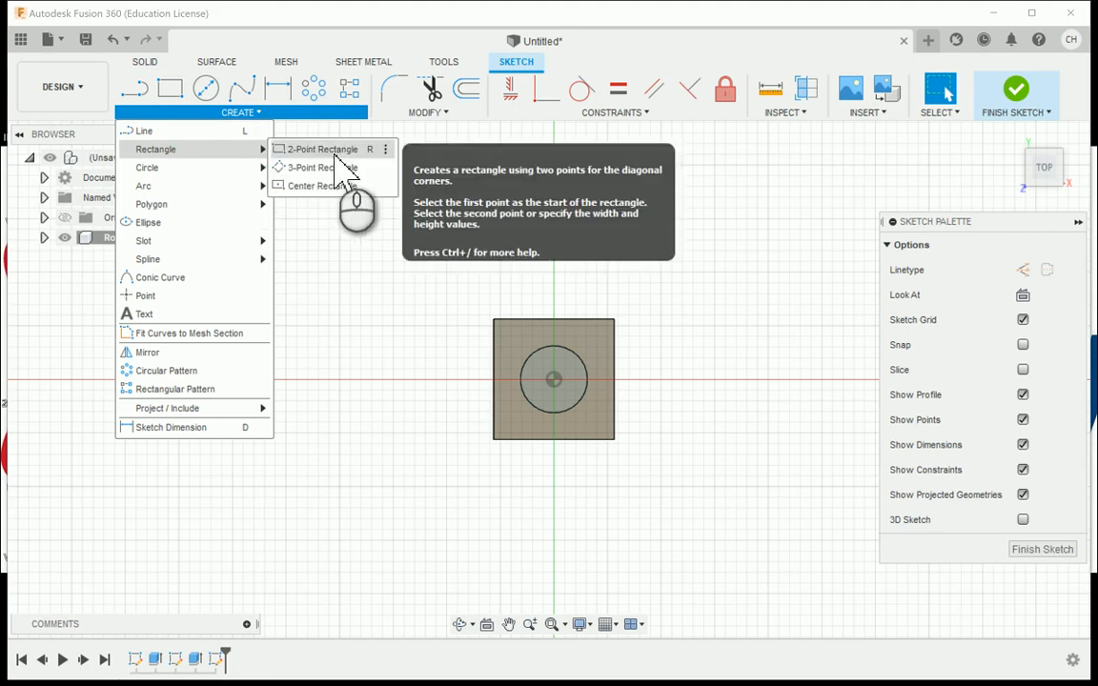
click(306, 187)
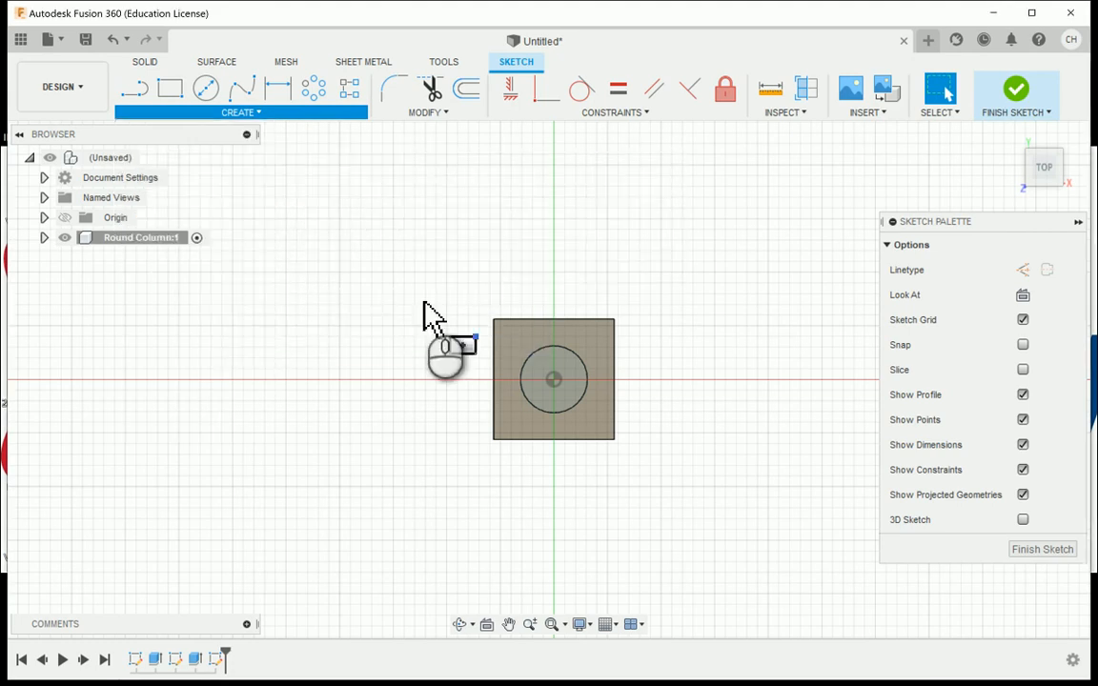
click(554, 379)
scroll(604, 329, up, 3)
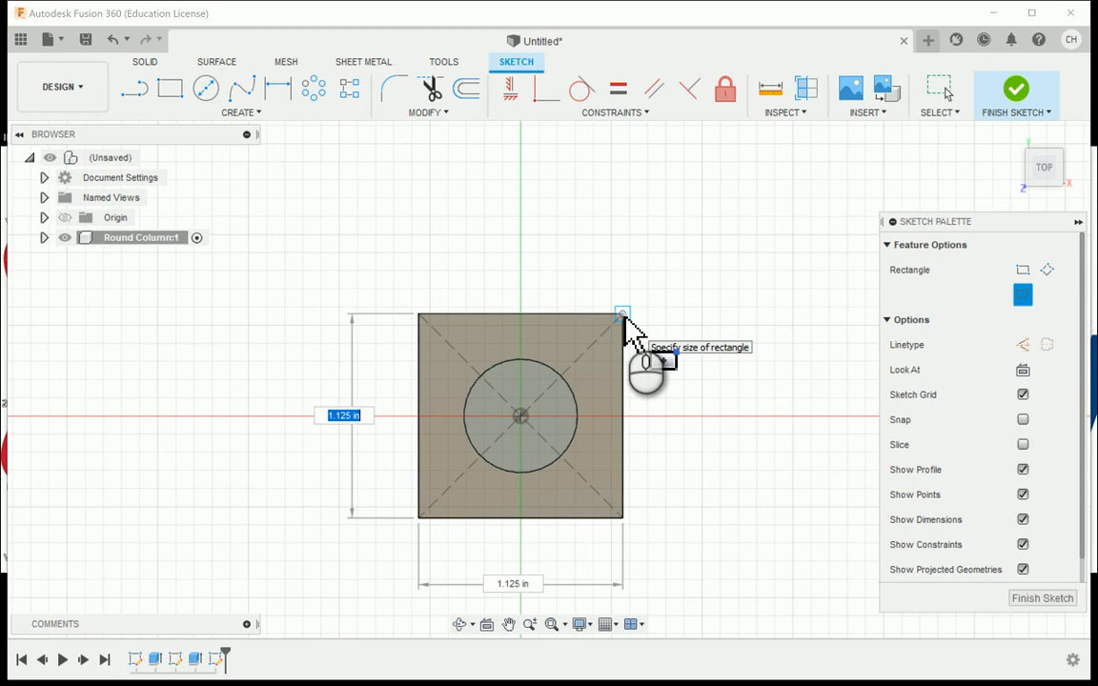
click(623, 316)
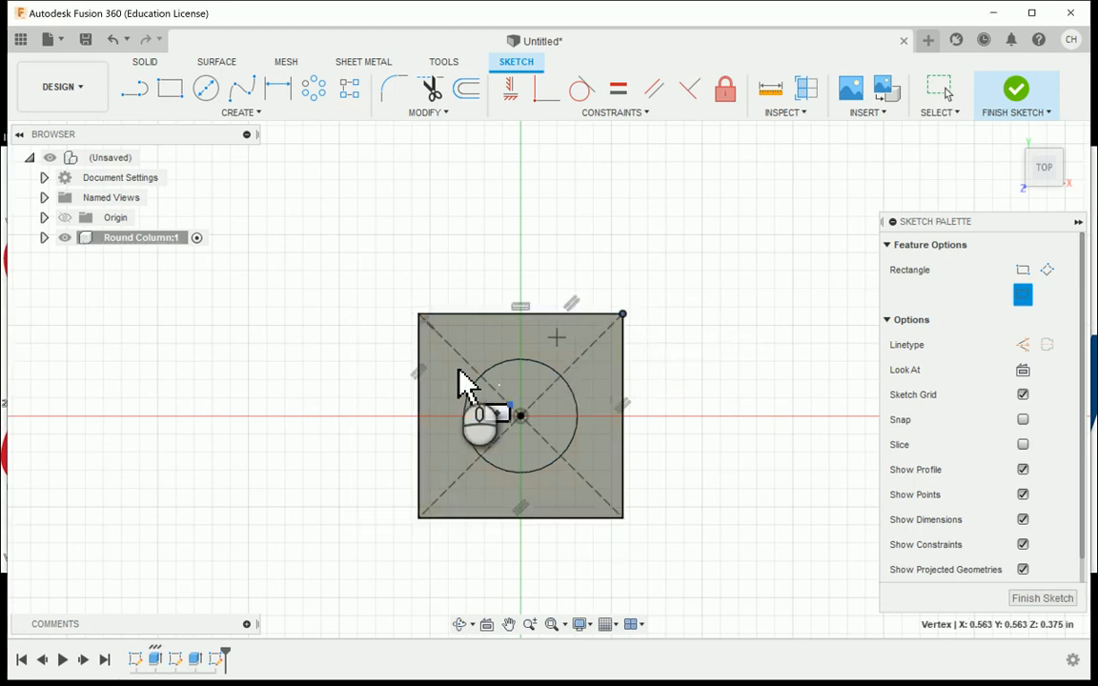
scroll(467, 350, down, 3)
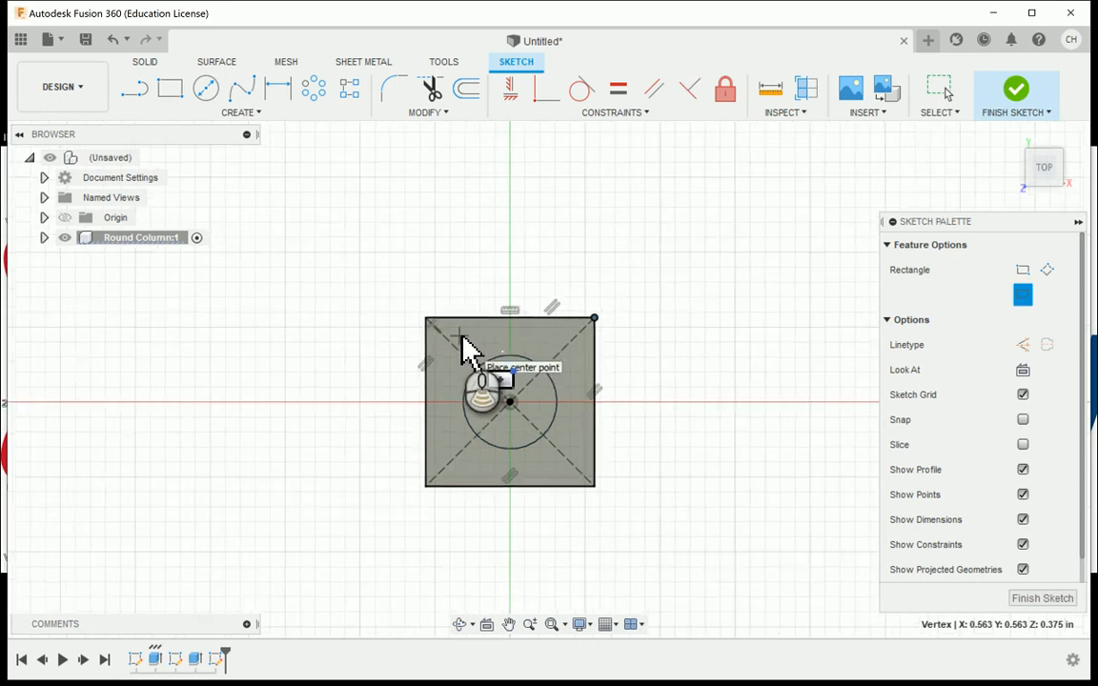
right_click(533, 250)
click(605, 236)
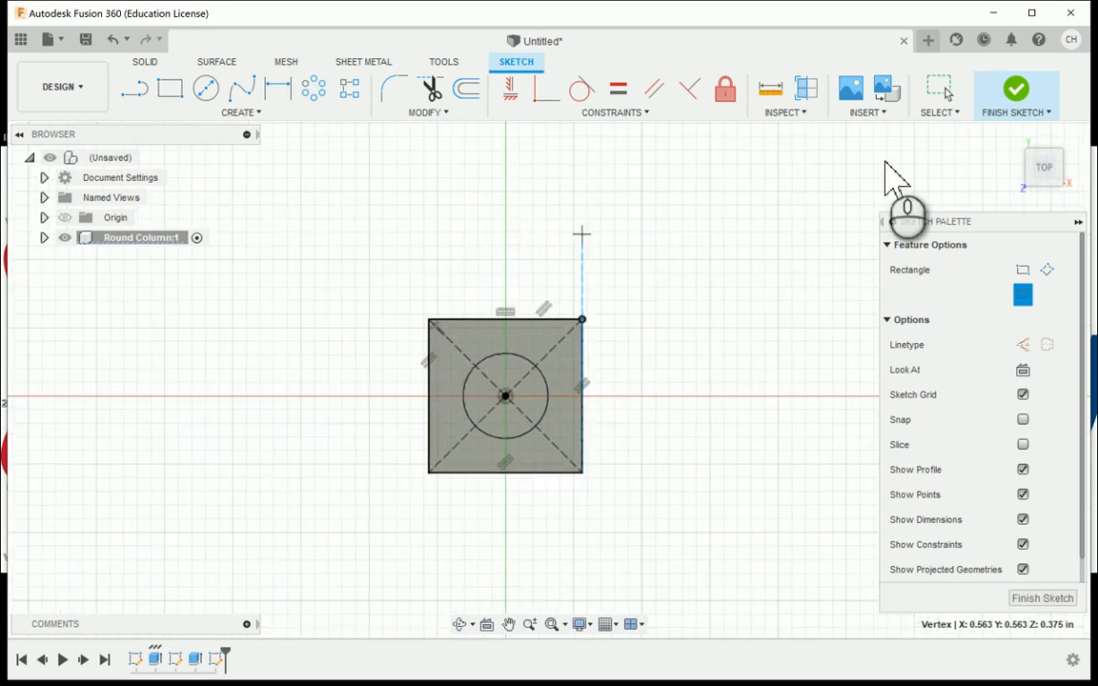
click(974, 110)
Extrude both the square's outer region and its inner circle upward 0.375 in, joined to the column.
click(1013, 142)
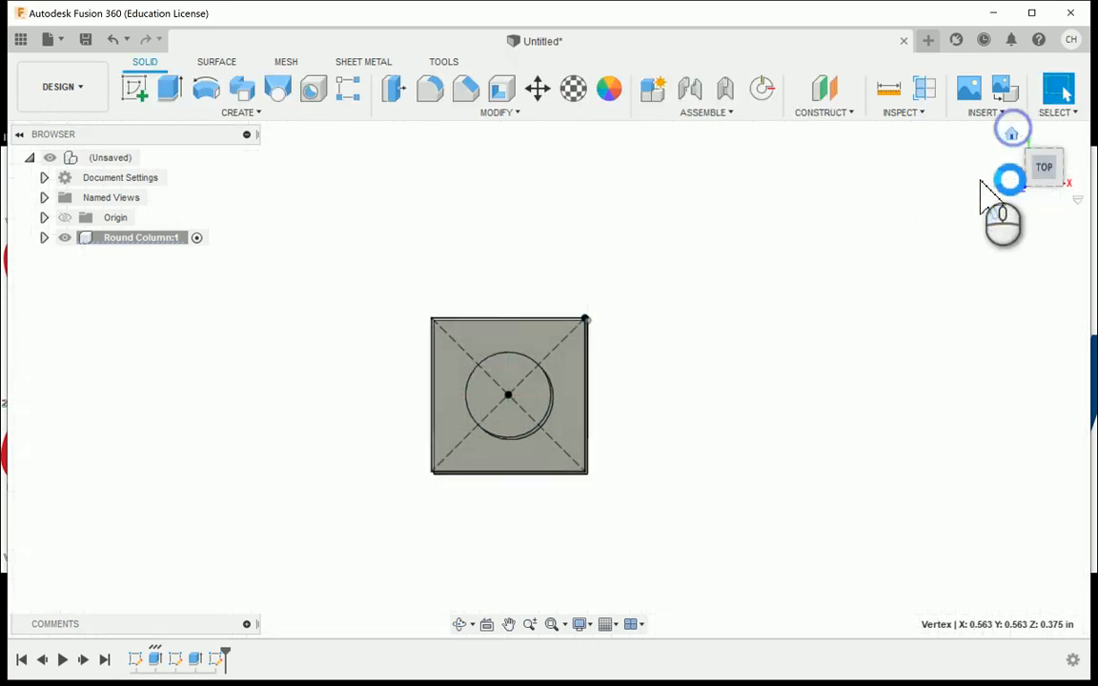
middle_drag(340, 261, 410, 335)
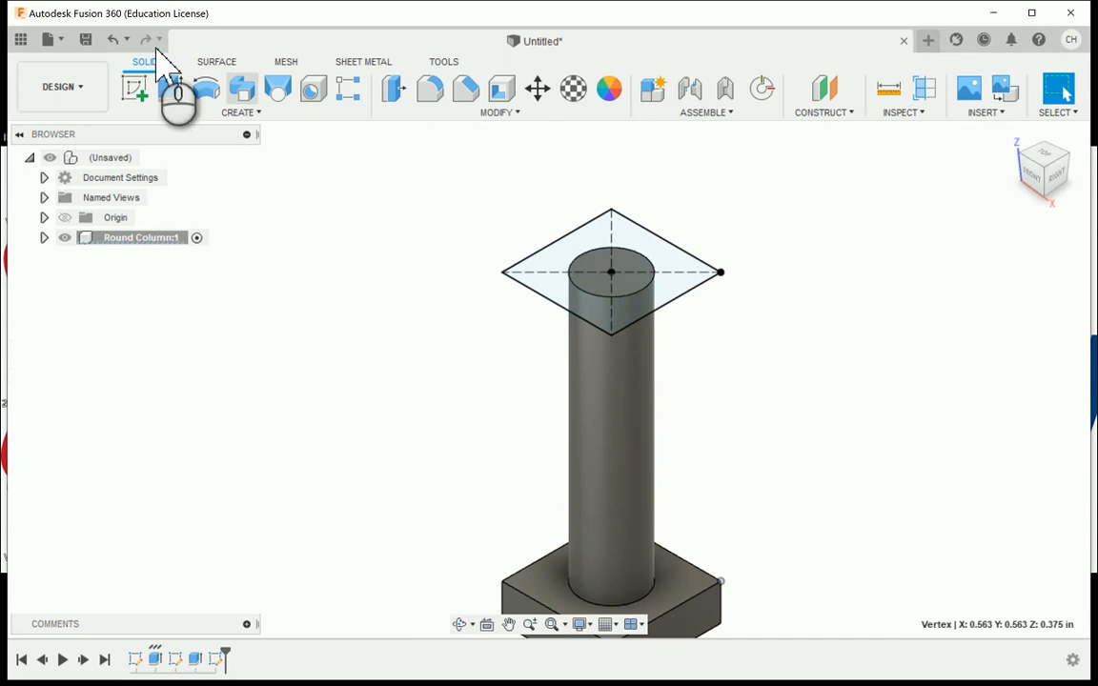
click(169, 93)
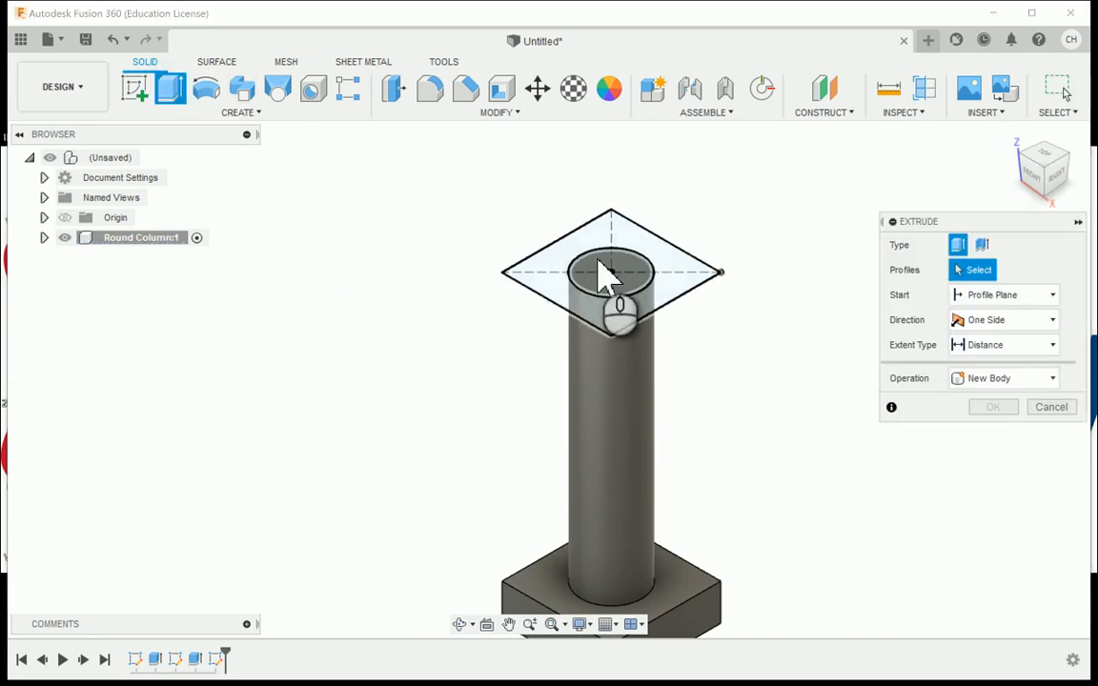
click(546, 269)
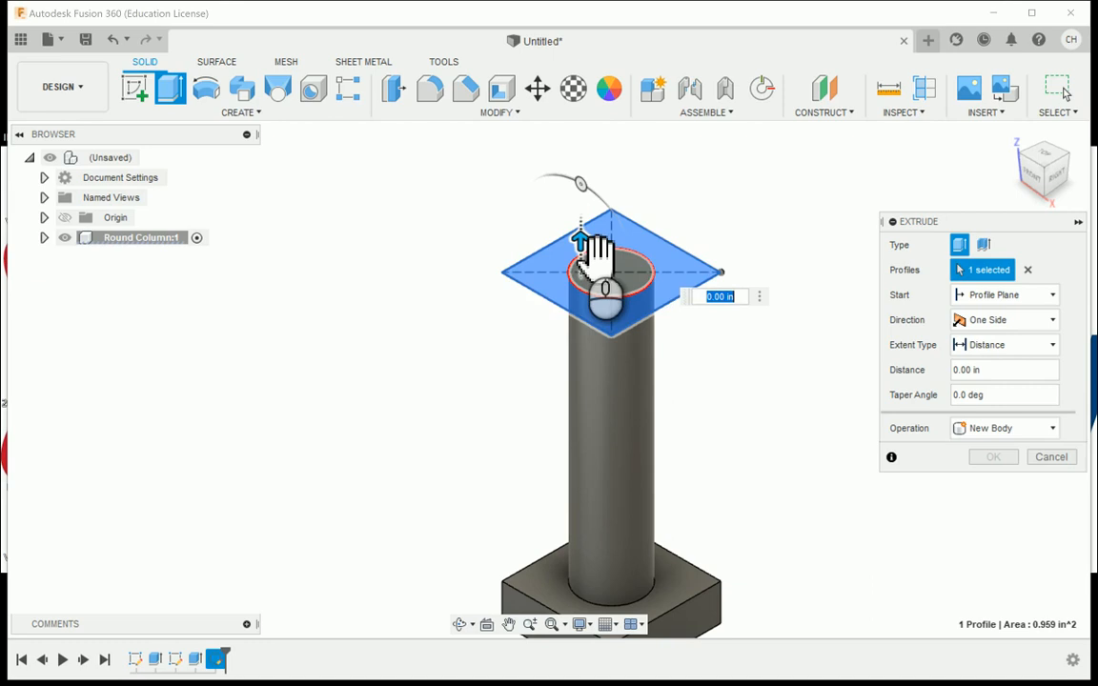
drag(591, 244, 610, 286)
click(608, 278)
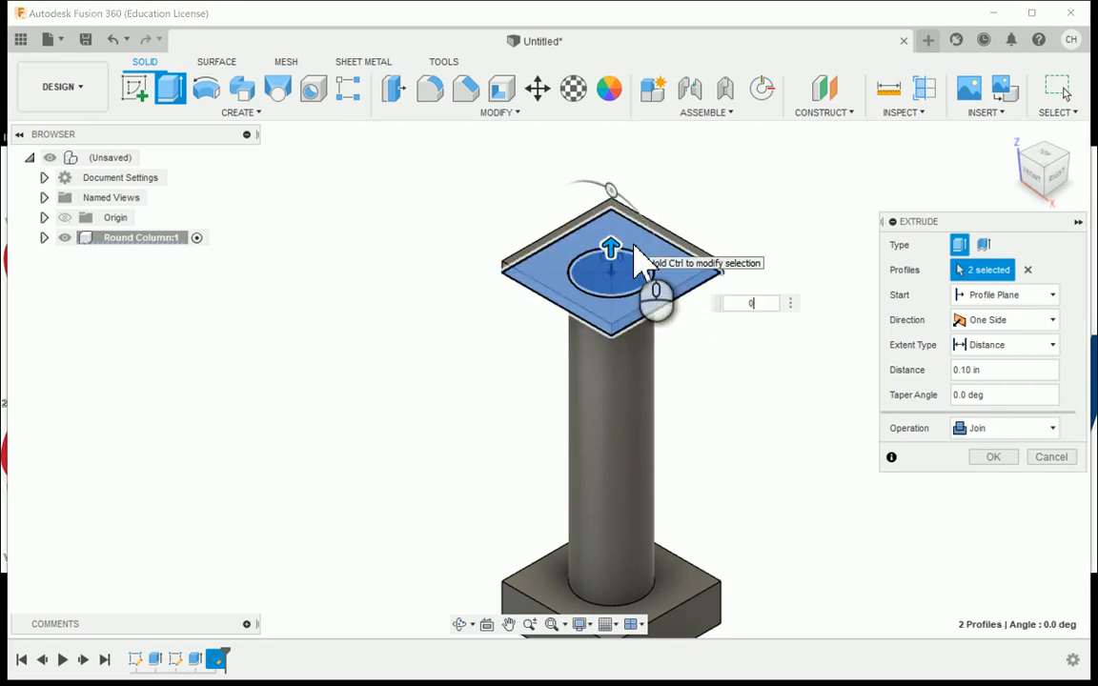
key(Return)
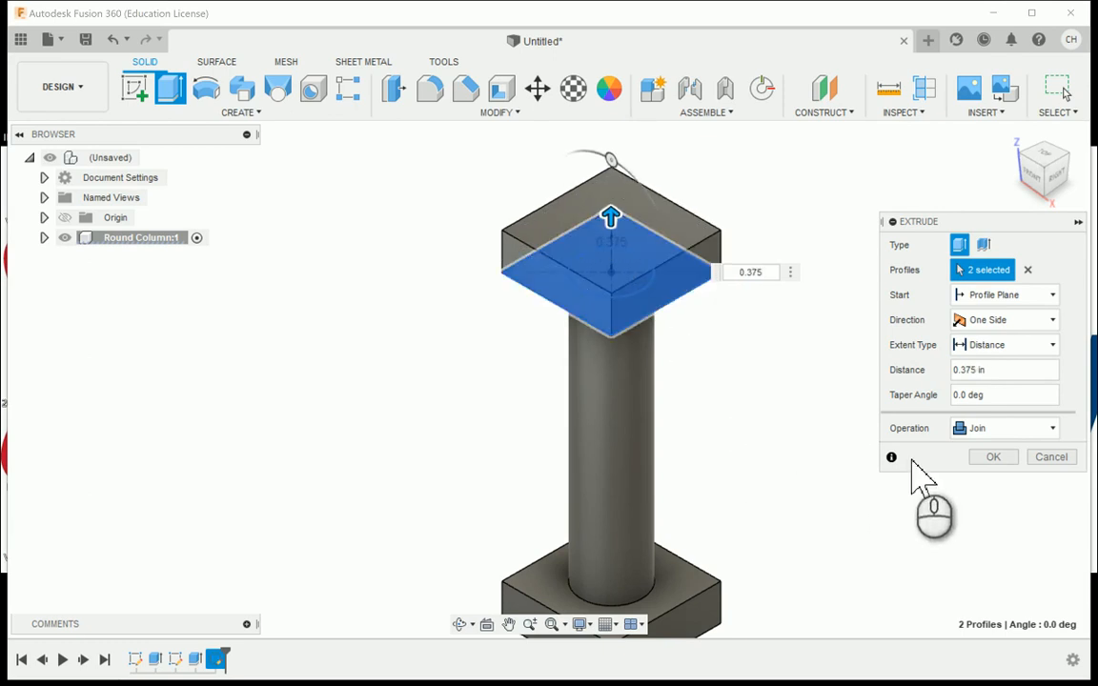
click(987, 458)
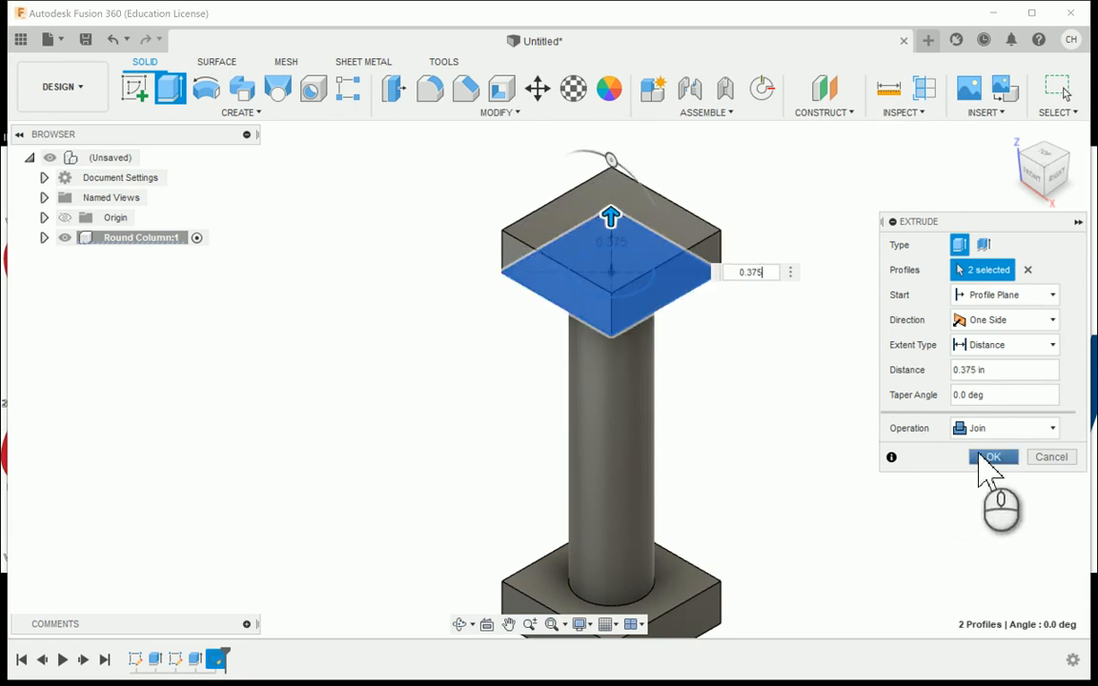
On the upper block's top face, sketch a center-diameter circle about 0.36 in across, centered on the origin.
click(1012, 134)
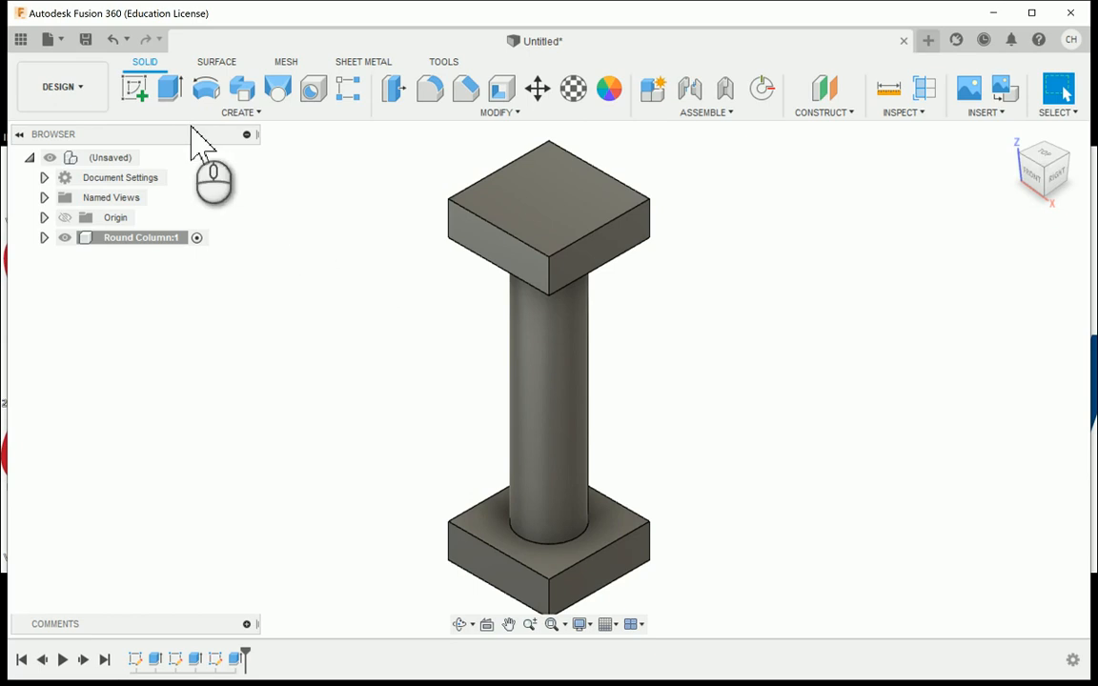
click(139, 95)
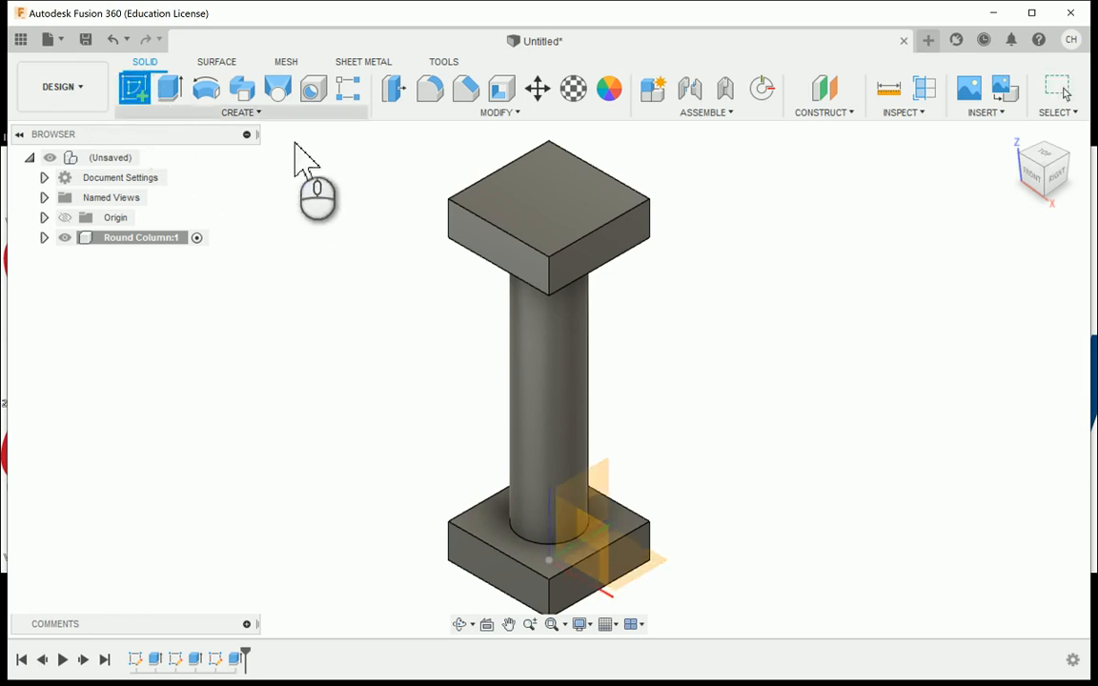
click(563, 212)
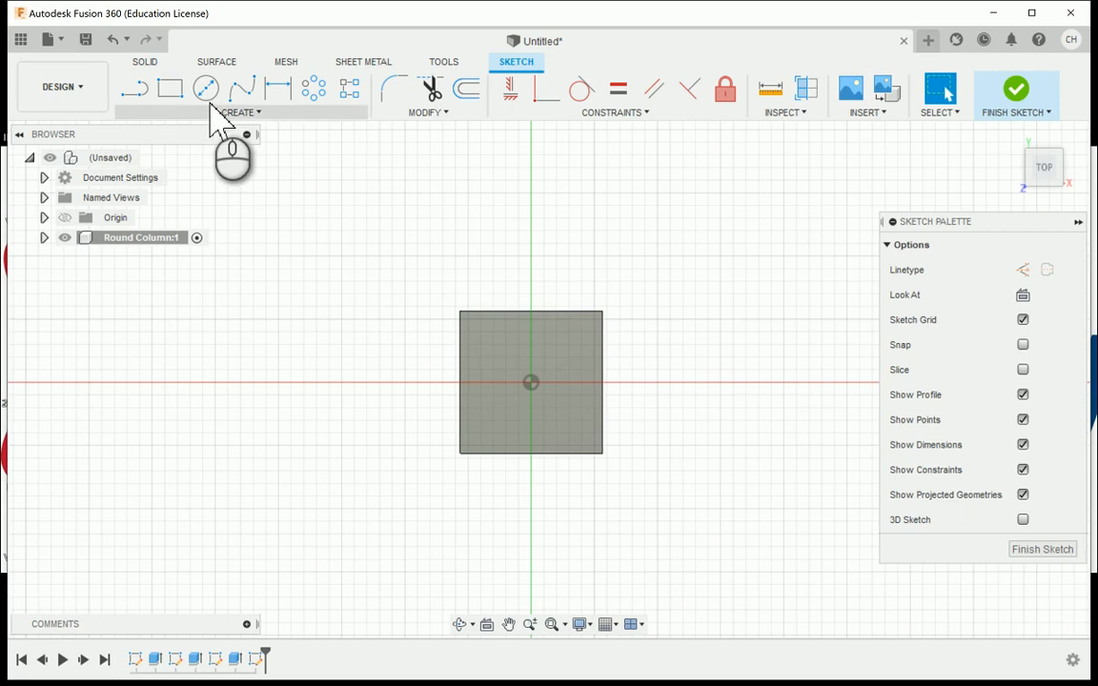
click(209, 95)
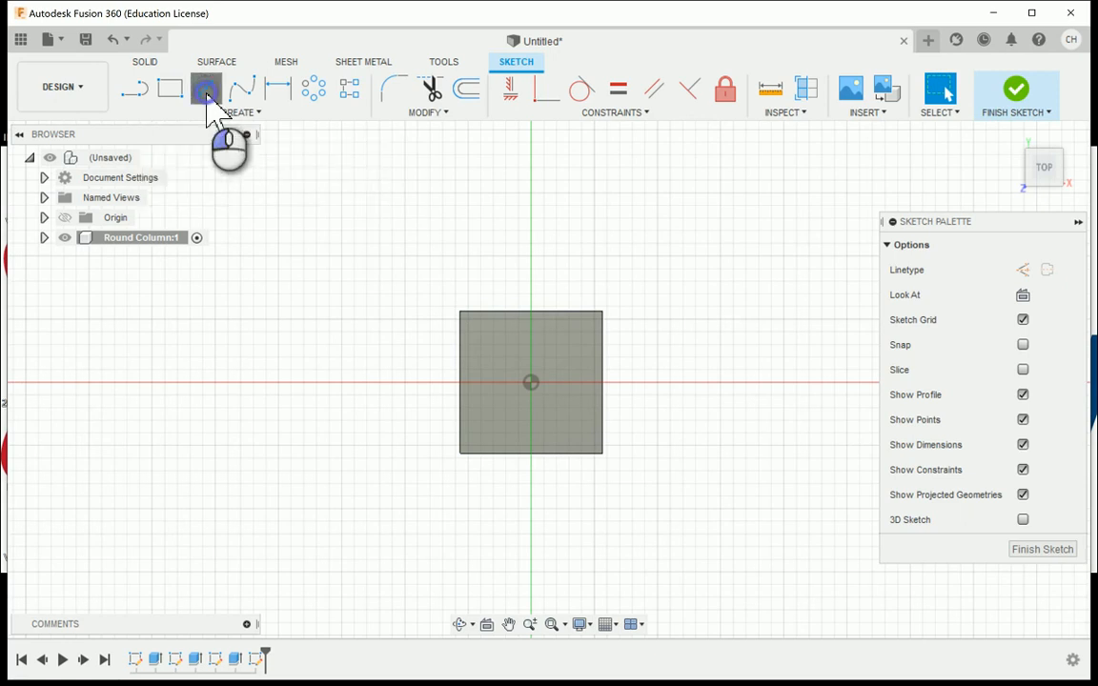
click(531, 383)
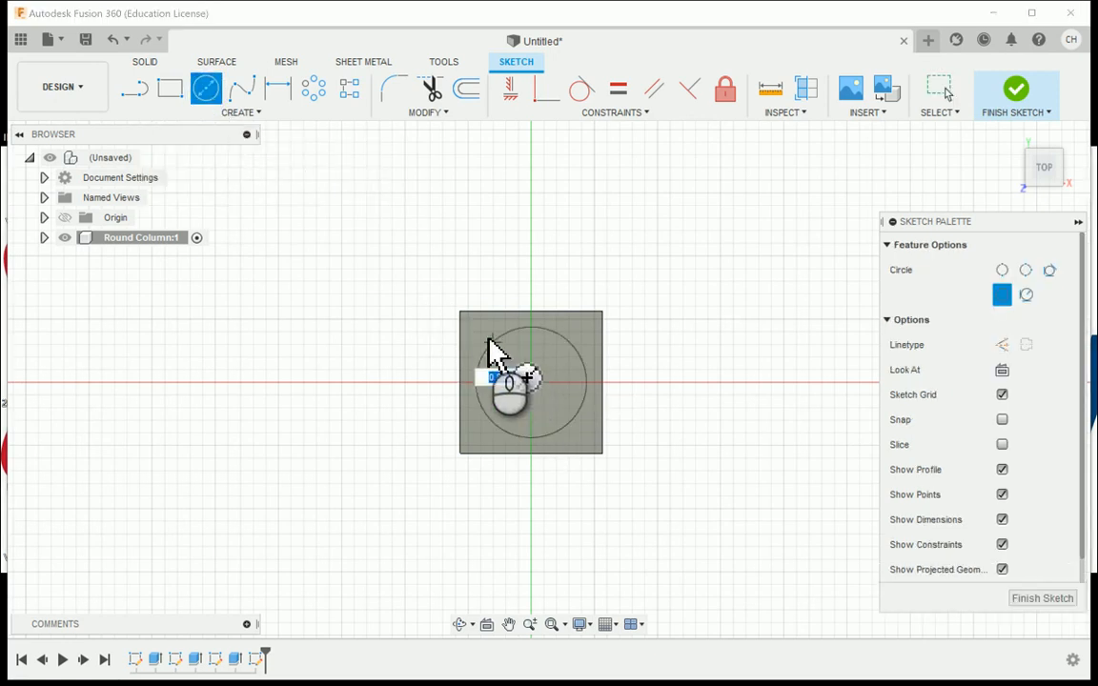
click(520, 373)
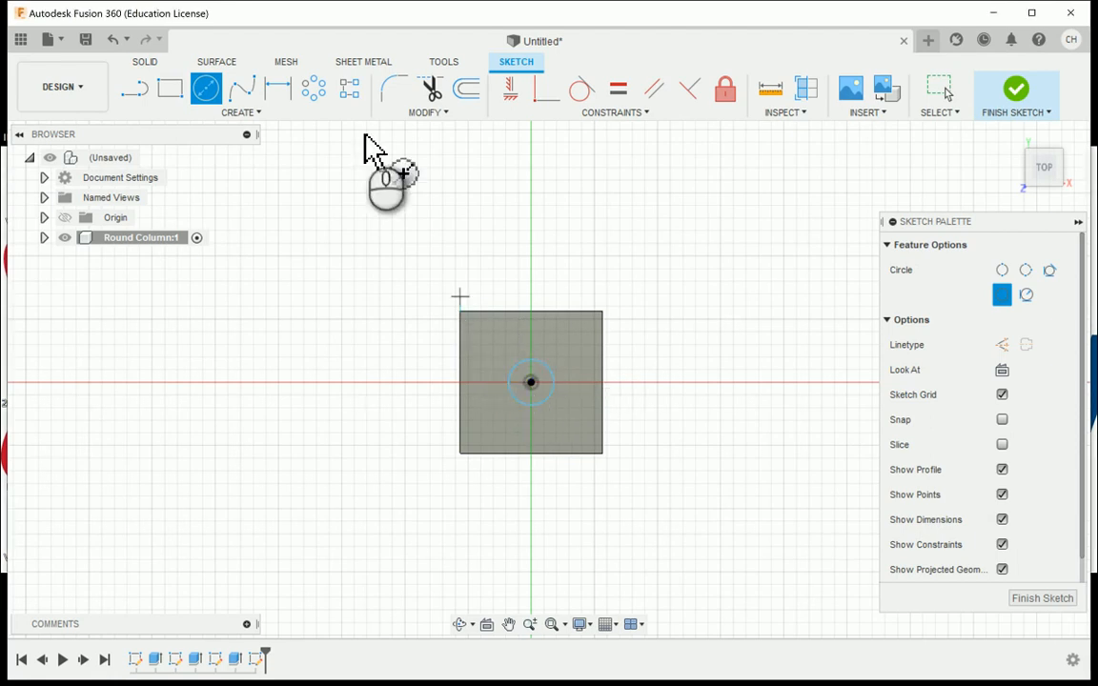
Dimension the circle's diameter to 0.375 in and finish the sketch.
click(279, 93)
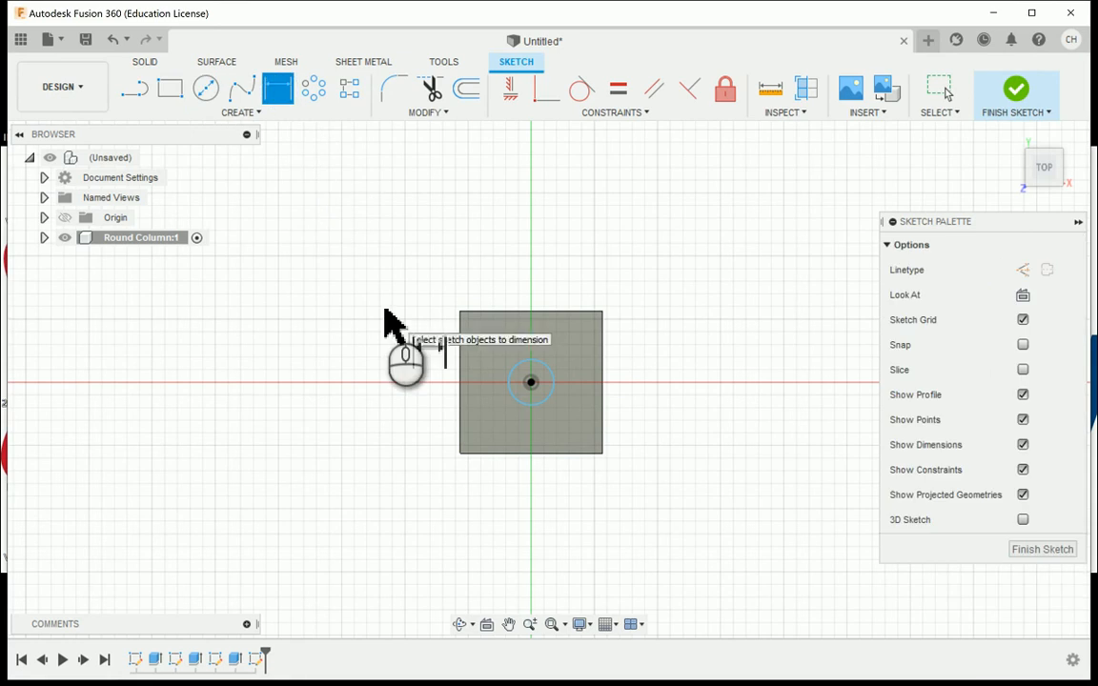
click(544, 372)
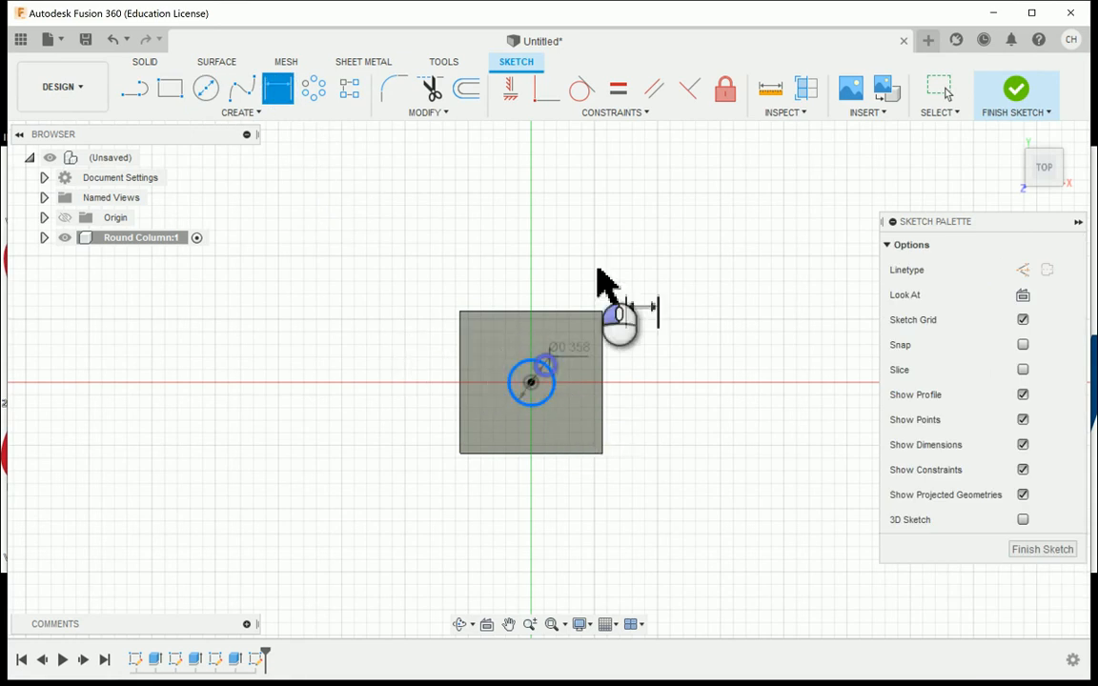
click(602, 251)
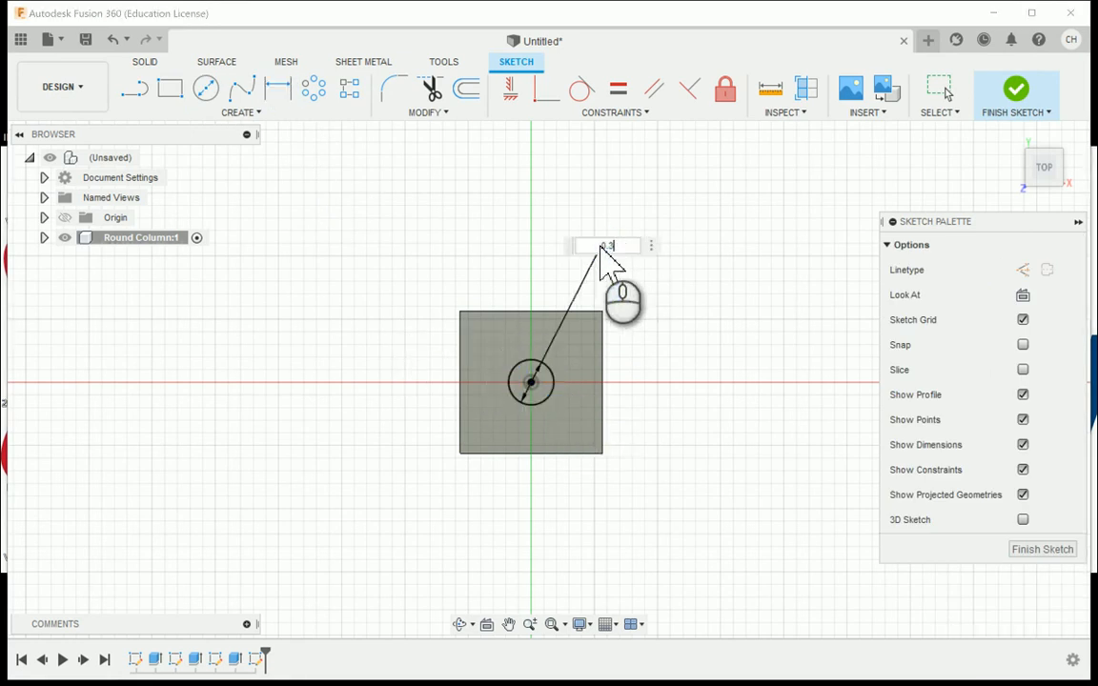
key(Tab)
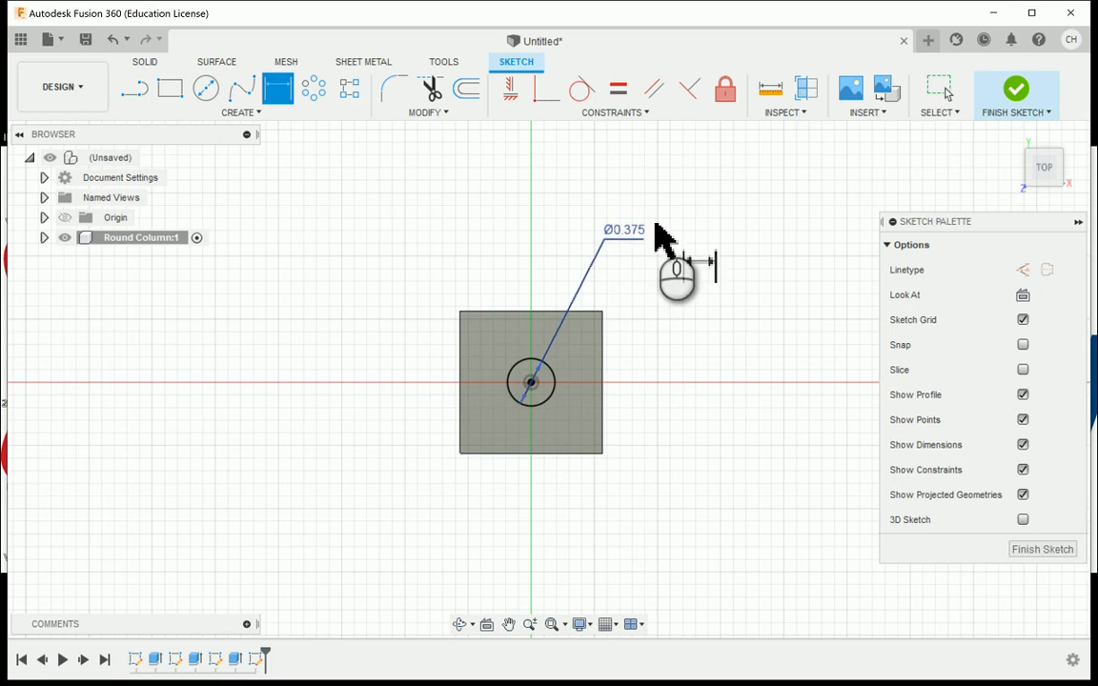
click(1014, 111)
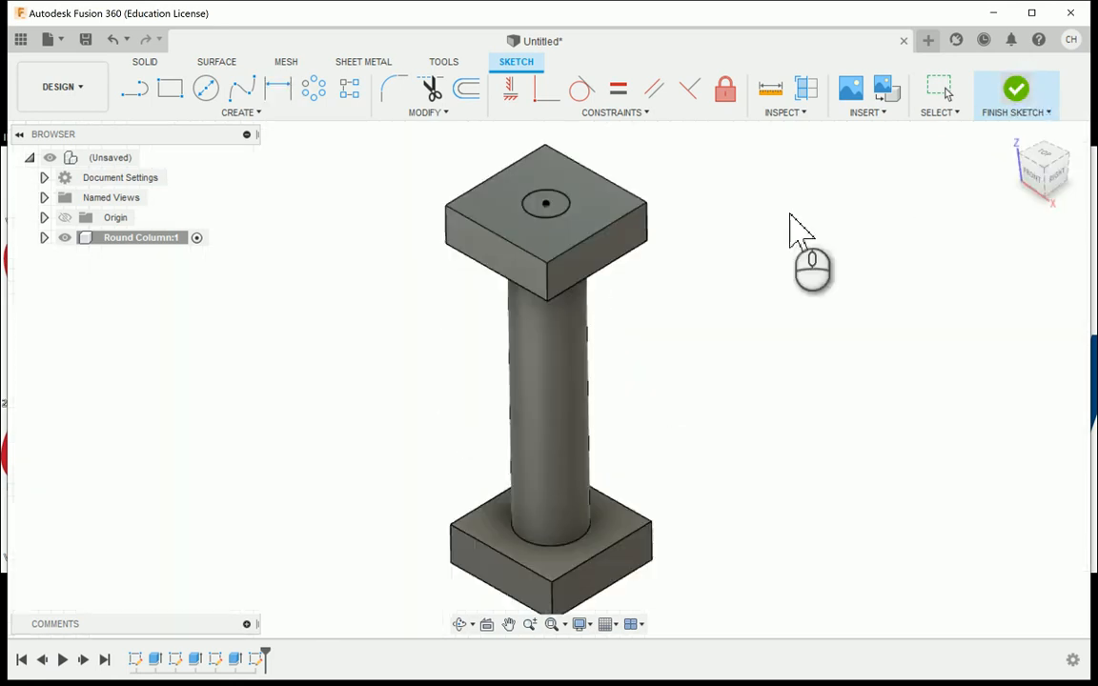
Extrude the 0.375 in circle on the upper block downward as a cut with extent All, making a hole through the whole column.
click(169, 90)
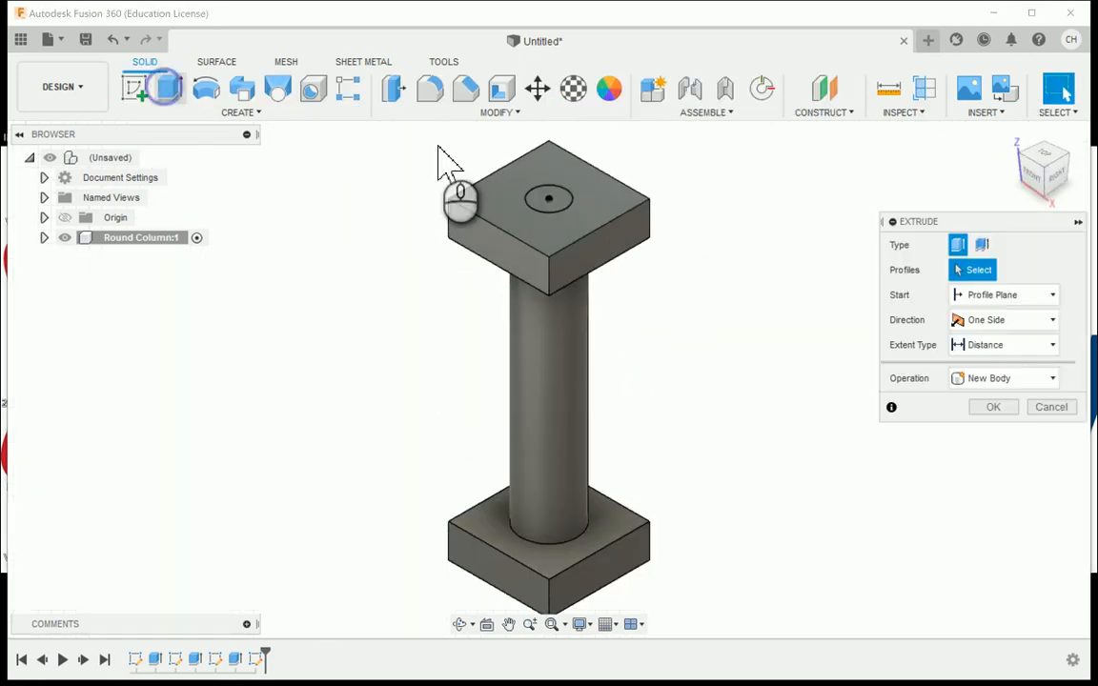
click(549, 201)
drag(567, 201, 591, 459)
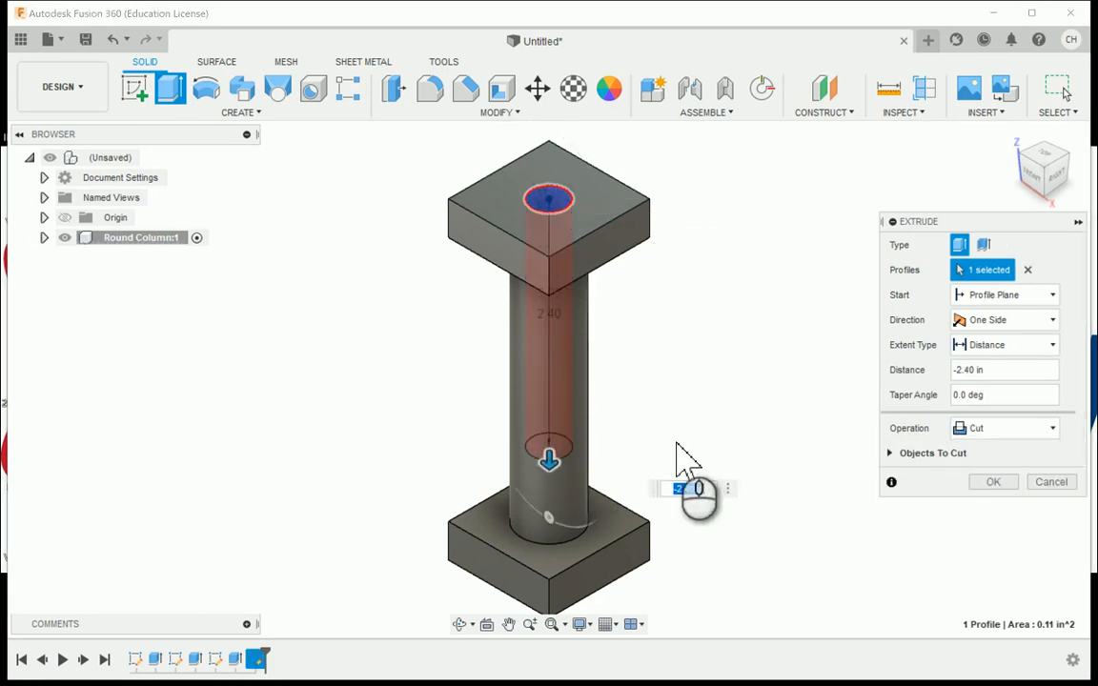
click(1002, 345)
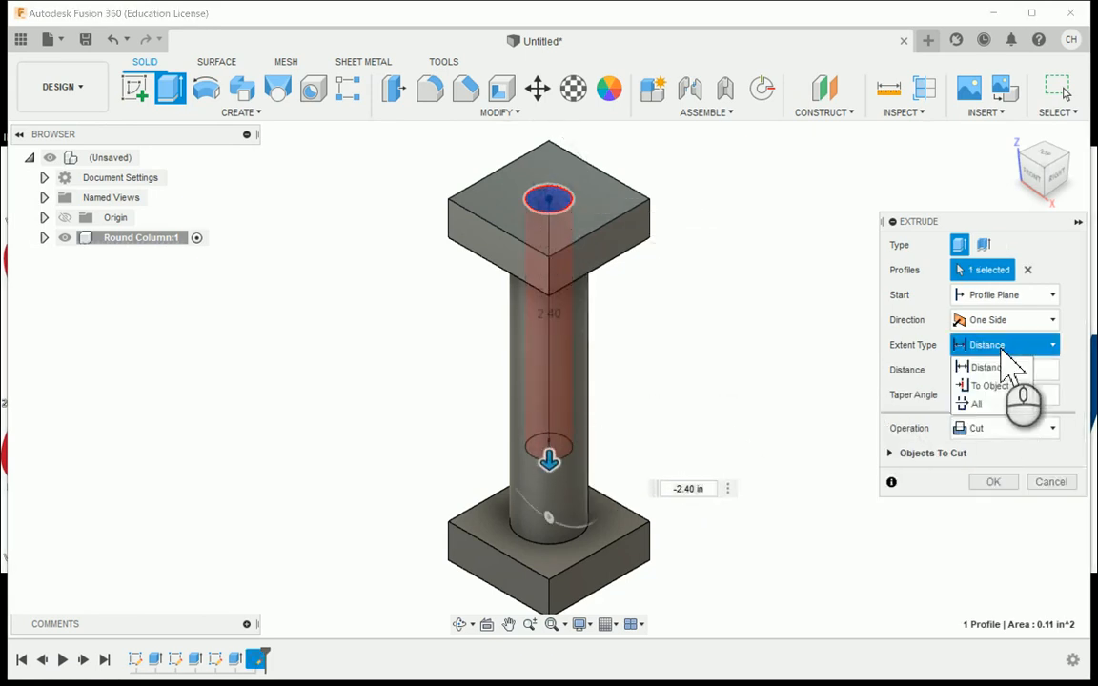
click(1000, 404)
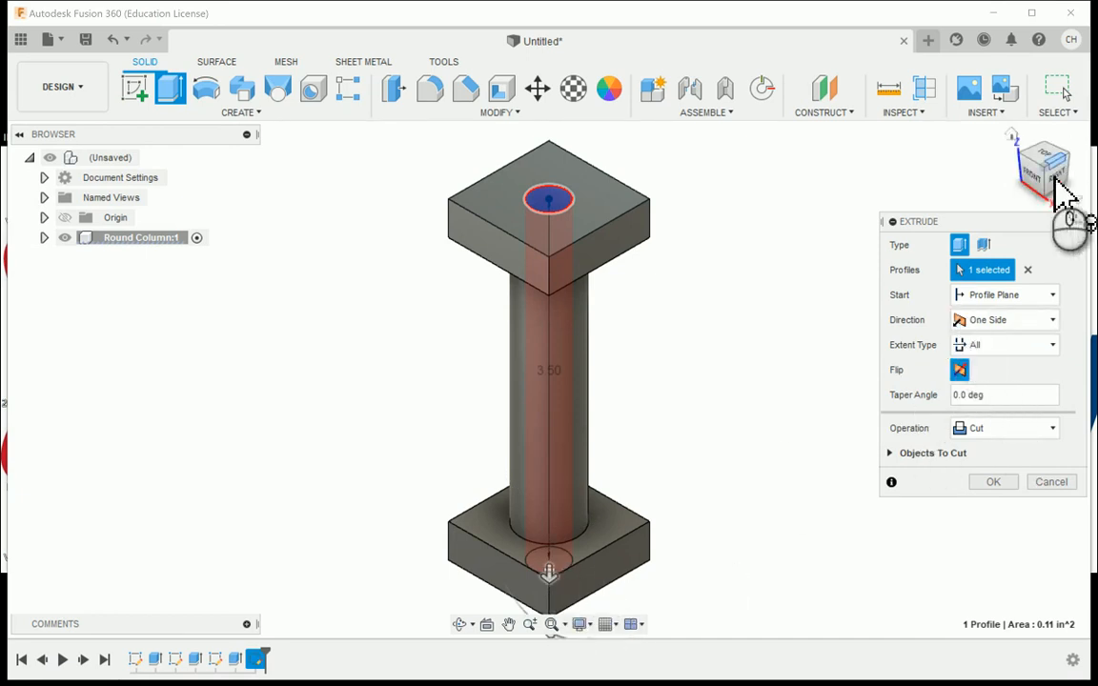
mouse_move(1056, 179)
mouse_down()
mouse_move(1048, 105)
mouse_move(1044, 194)
mouse_up()
click(1008, 135)
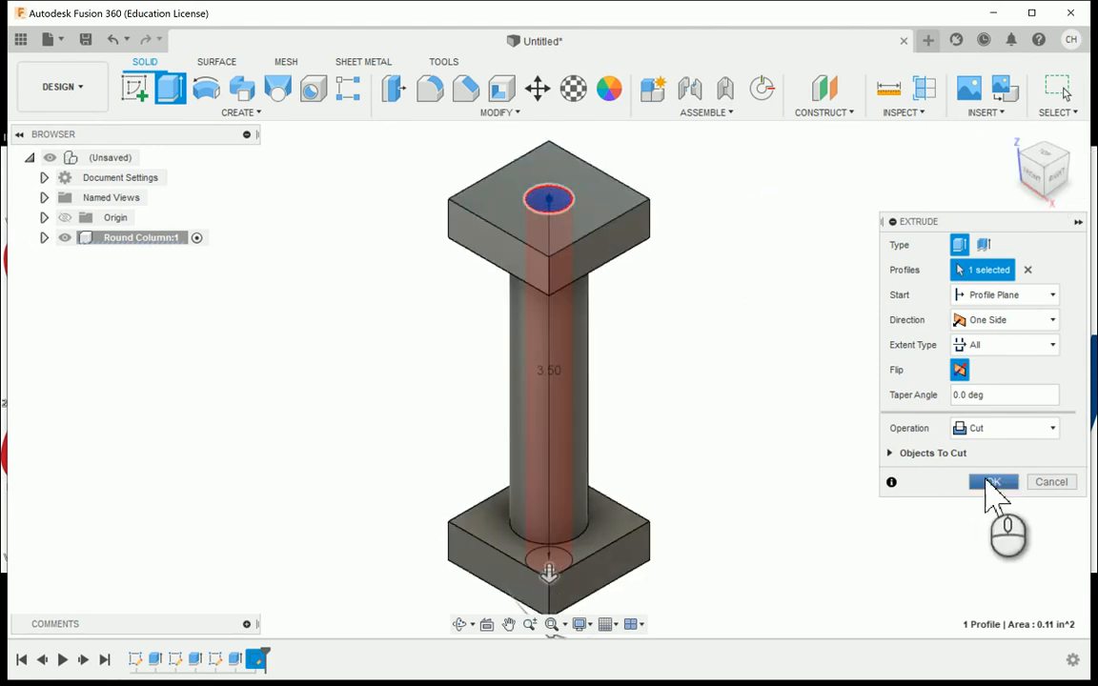
click(991, 482)
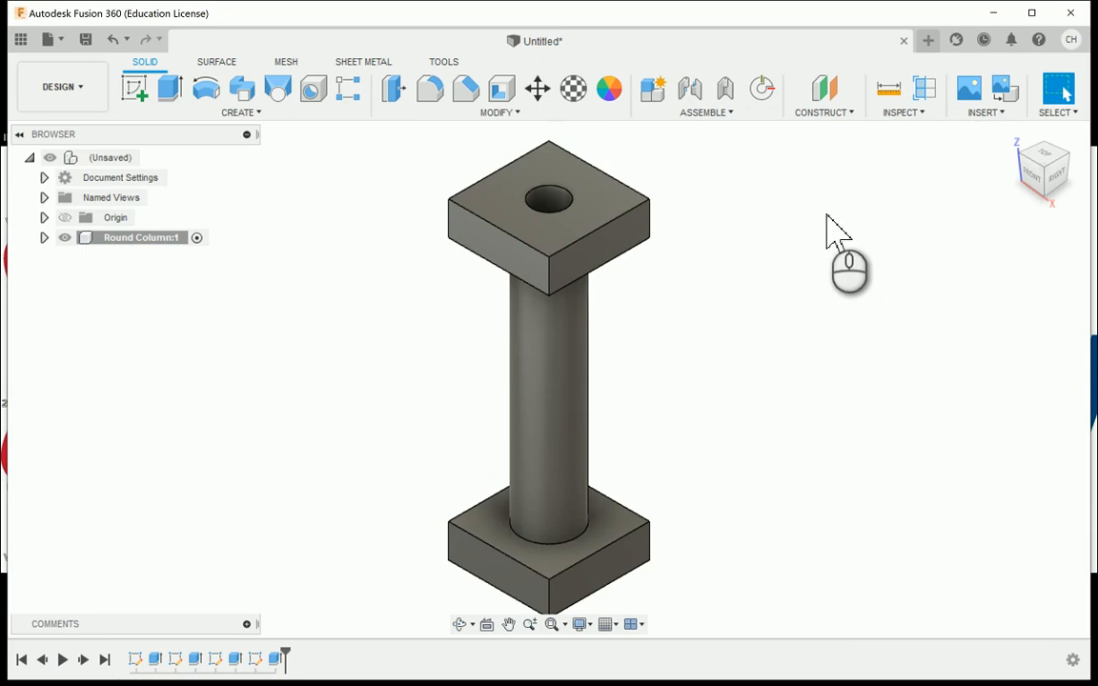
Apply the Paint - Enamel Glossy (Red) appearance to the whole column body.
click(488, 113)
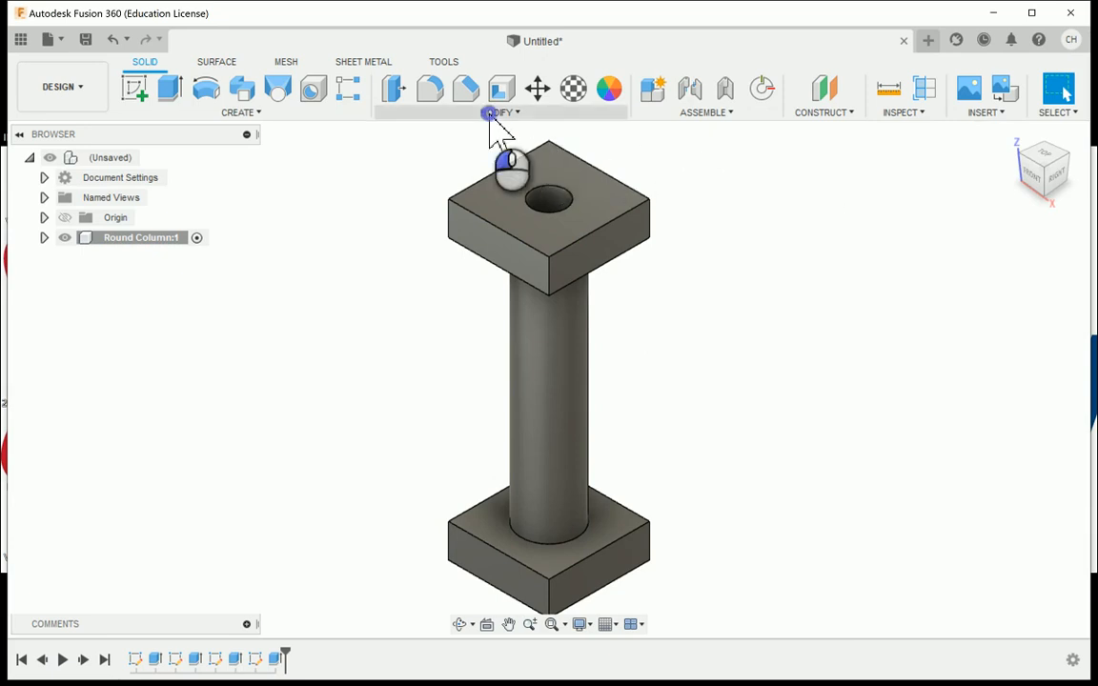
click(432, 465)
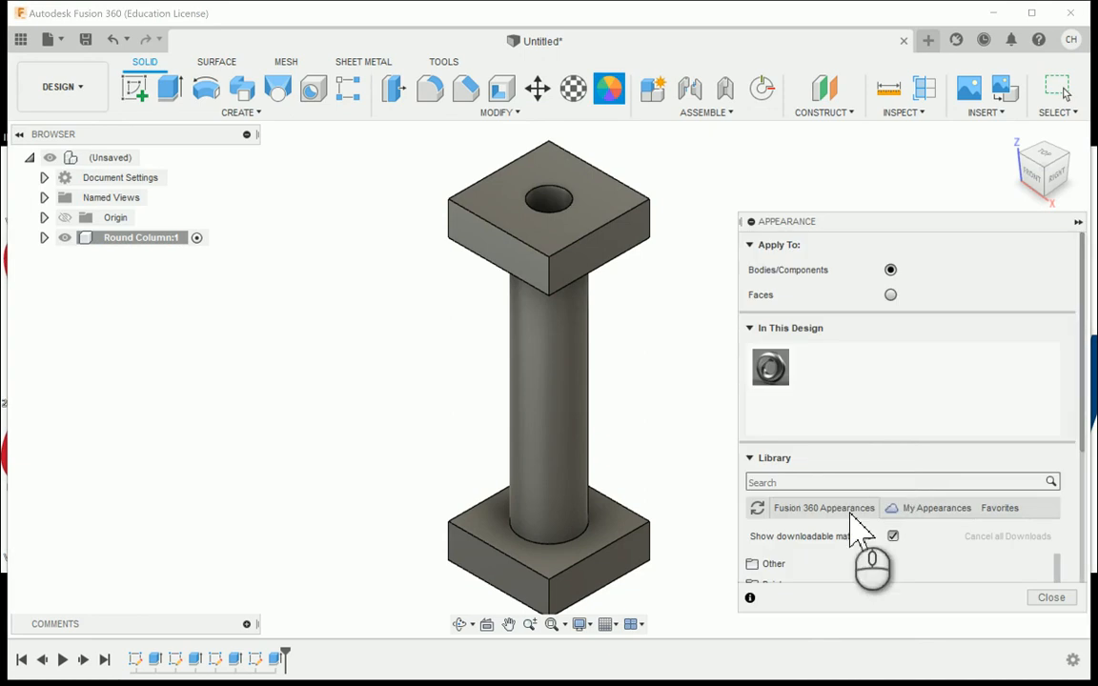
scroll(894, 559, down, 6)
scroll(889, 543, down, 1)
scroll(889, 541, up, 2)
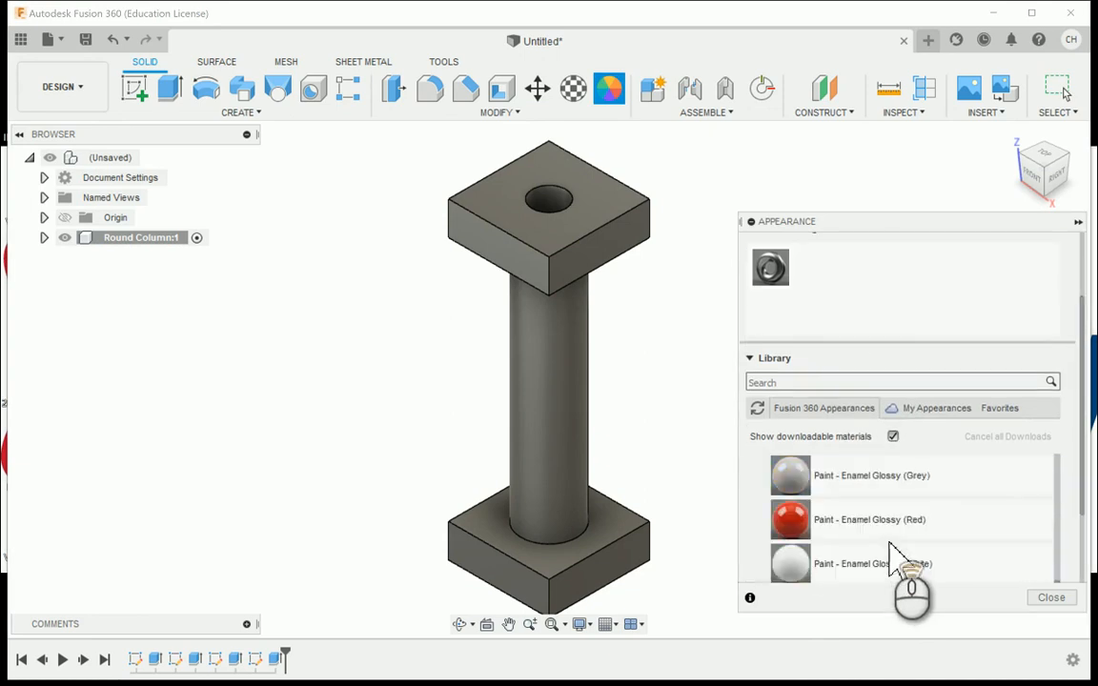
scroll(883, 532, down, 1)
mouse_move(879, 527)
mouse_down()
mouse_move(608, 362)
mouse_move(578, 315)
mouse_up()
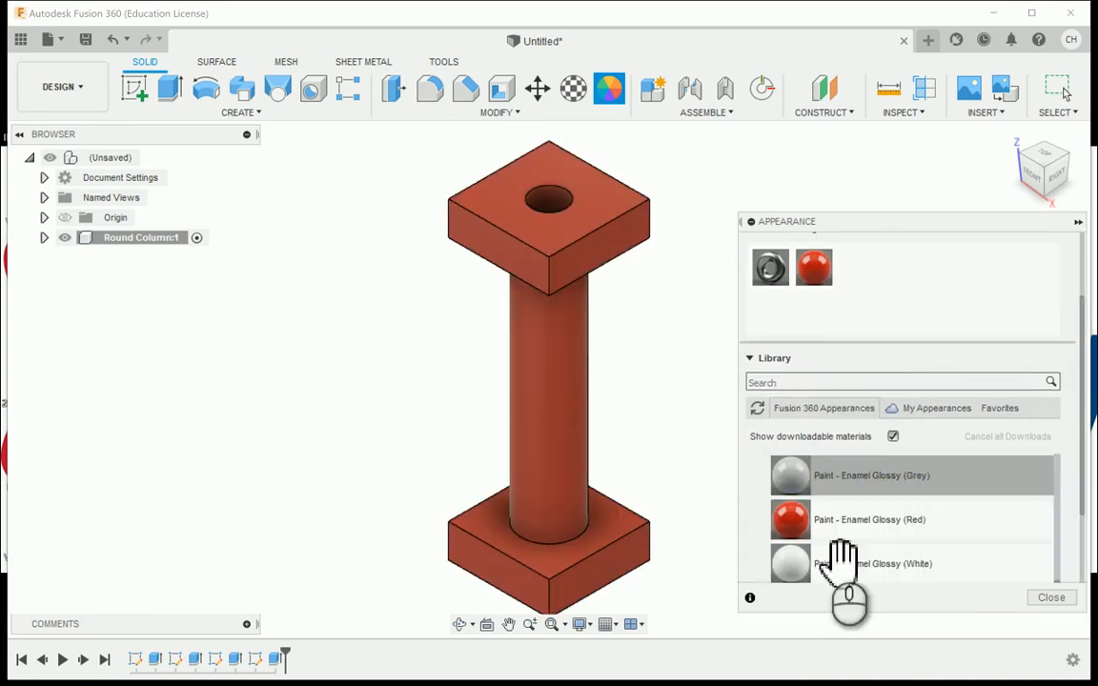
click(1050, 598)
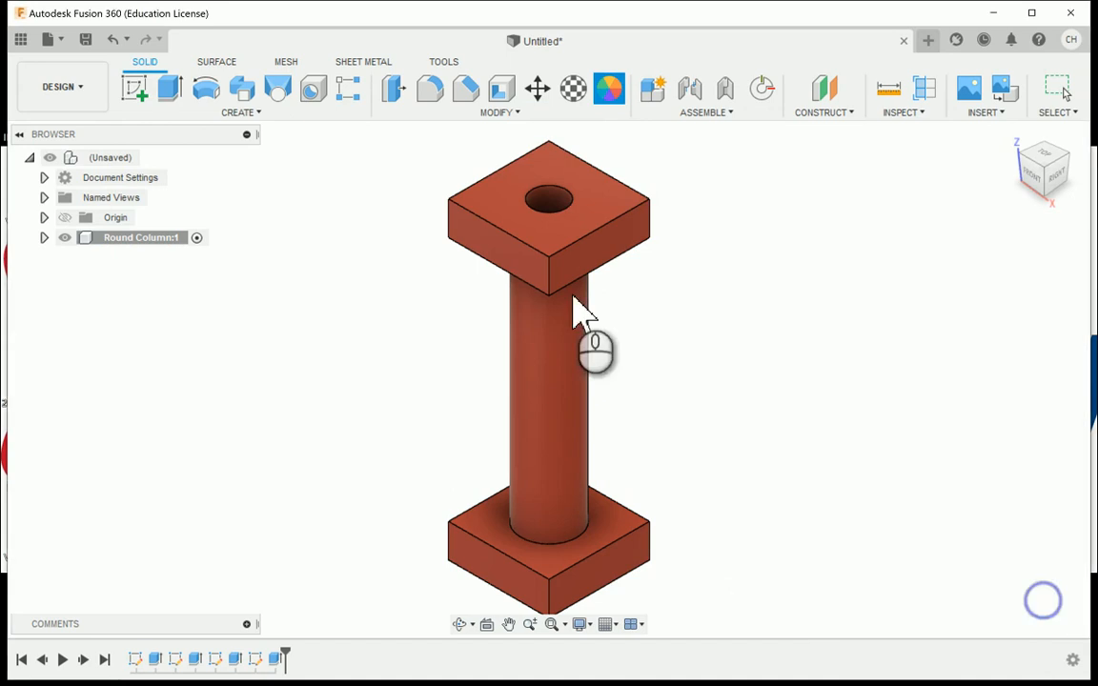
Save the design as Round Column in the Act. 1.2.3 practice folder.
click(86, 39)
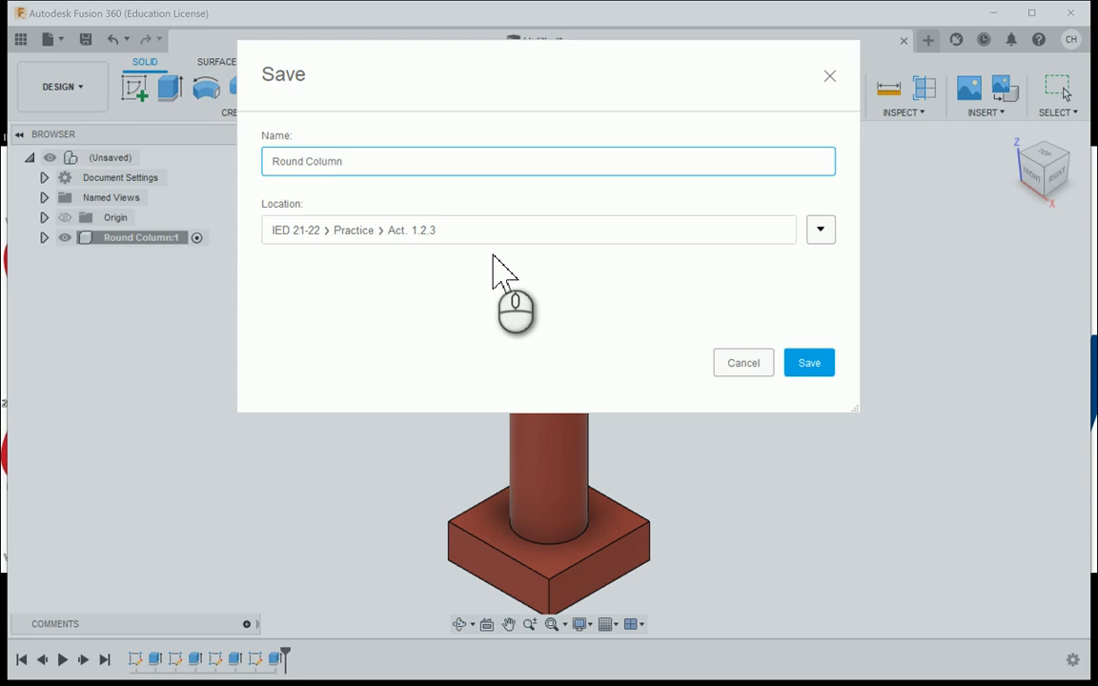
text(Round Column)
key(Return)
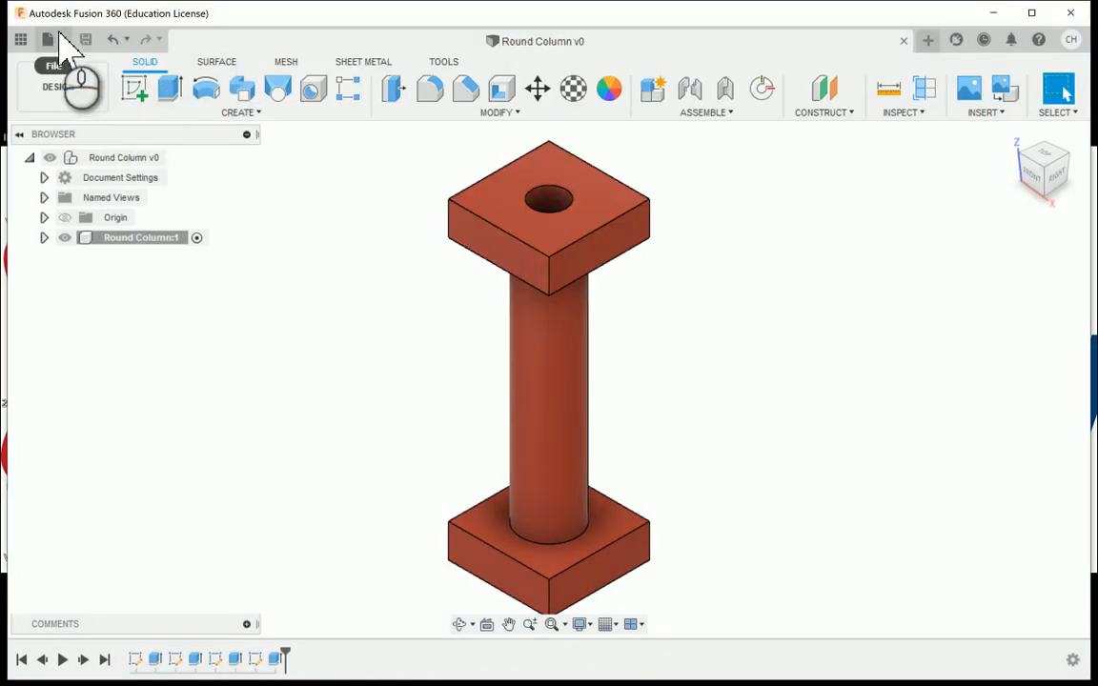
Create a new drawing from the full assembly using the IED TITLEBLOCK A template.
click(56, 39)
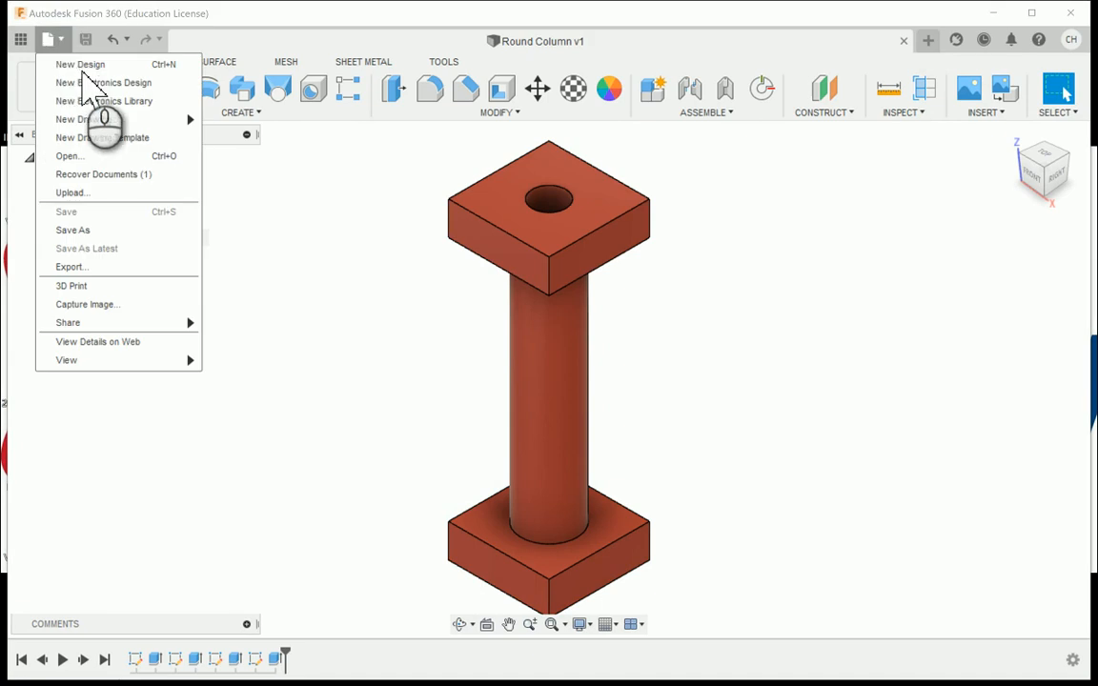
mouse_move(114, 119)
click(229, 119)
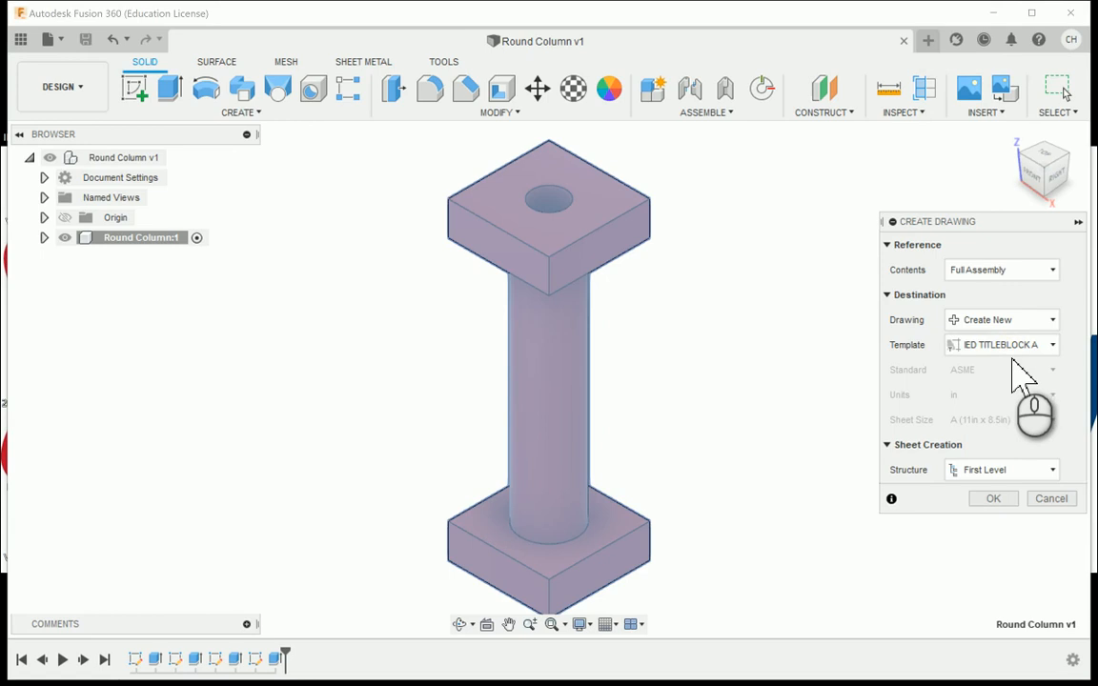
click(999, 499)
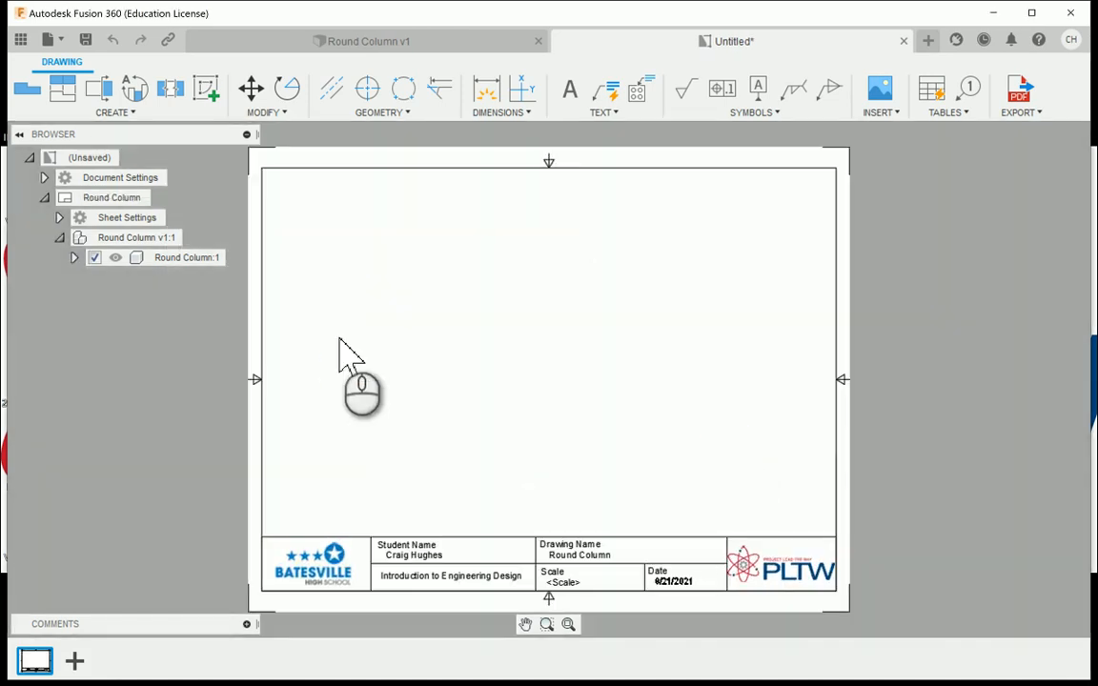
Place a front base view of the column at 1:1 scale in the lower-left area of the sheet.
click(30, 92)
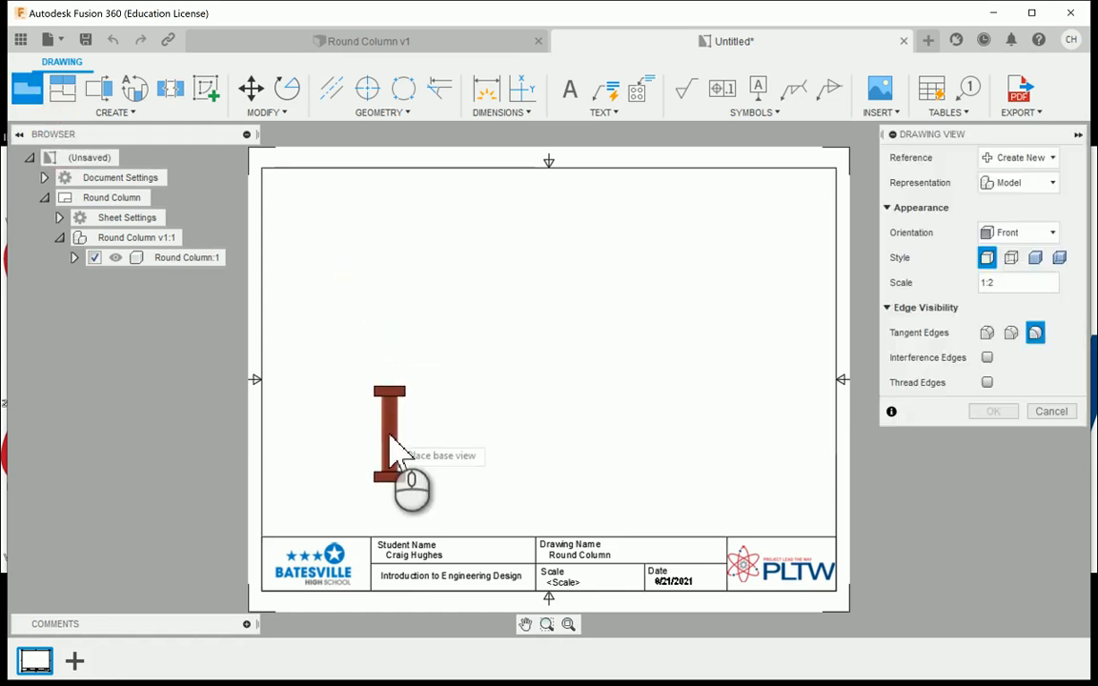
click(1067, 285)
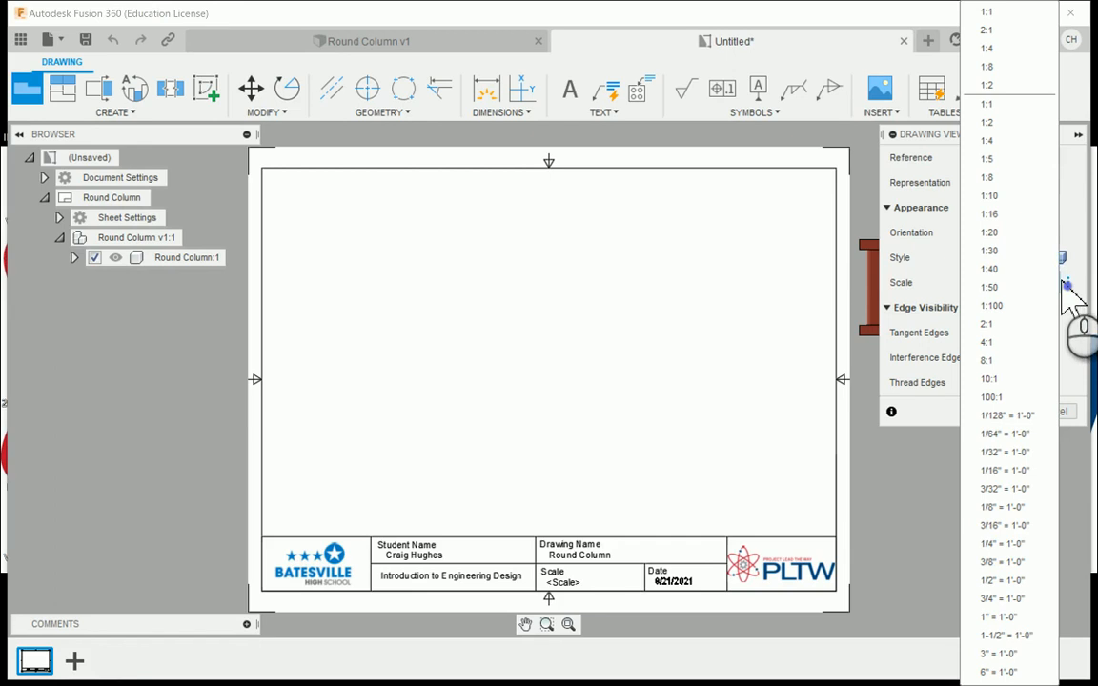
click(1016, 105)
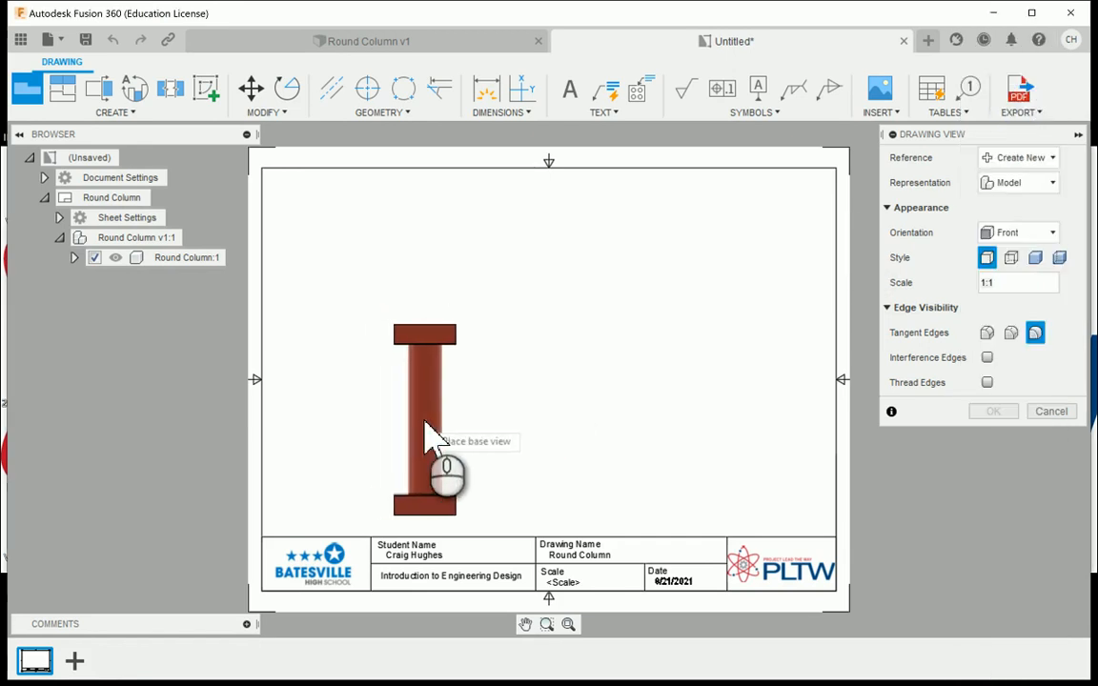
click(426, 429)
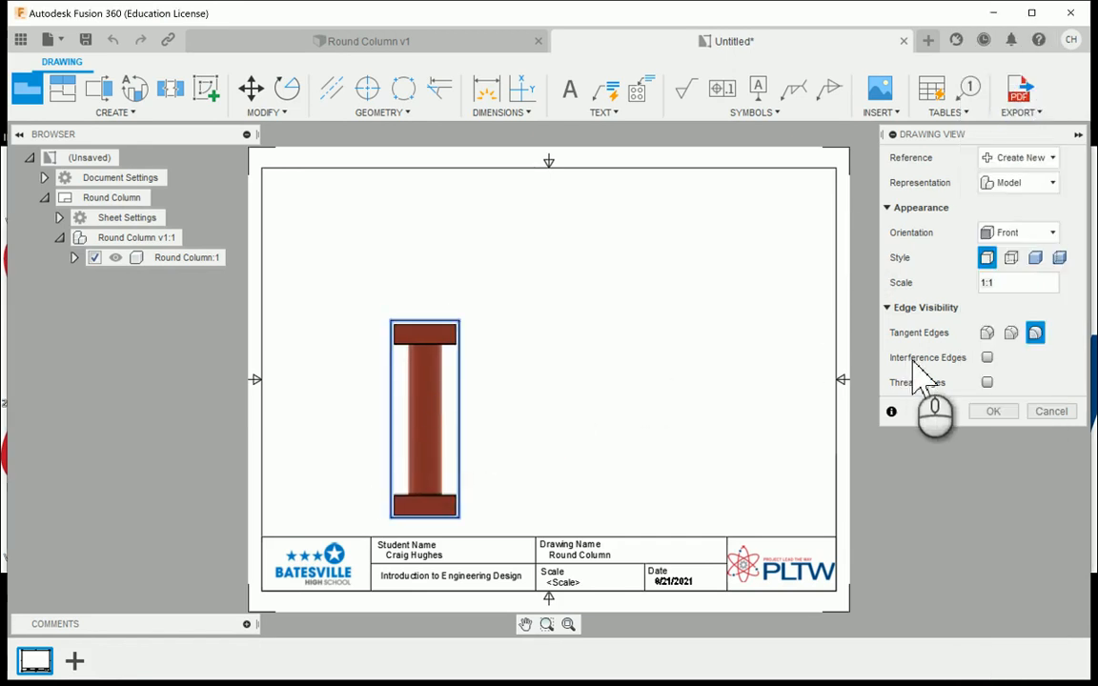
click(993, 411)
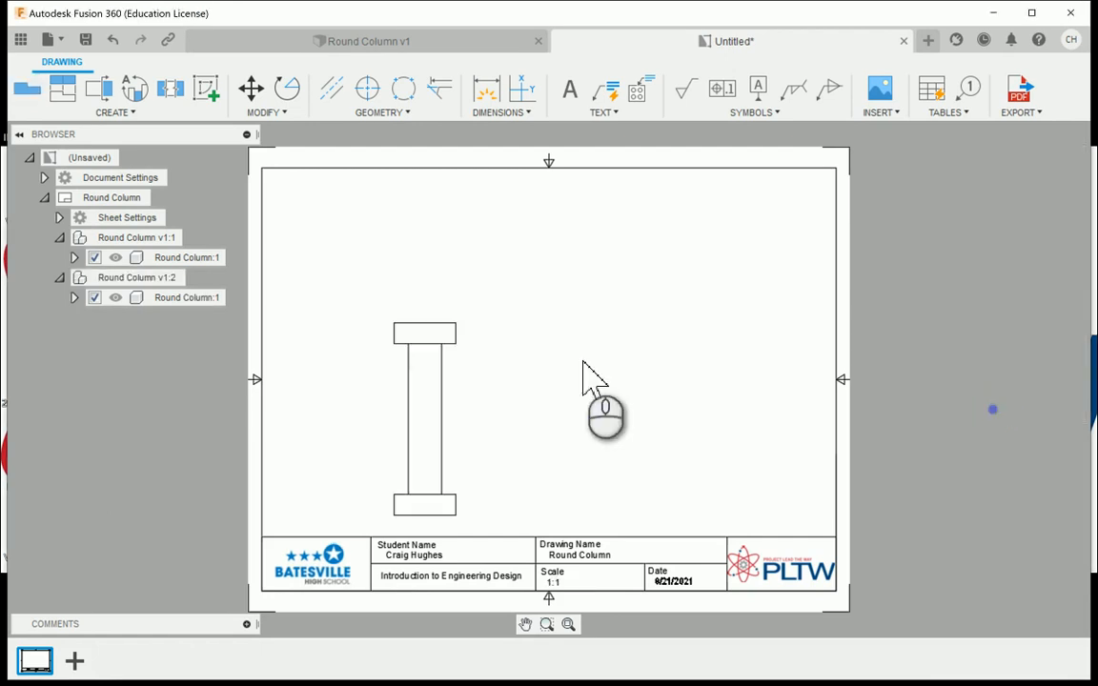
Change the front view's style to visible and hidden edges.
click(450, 400)
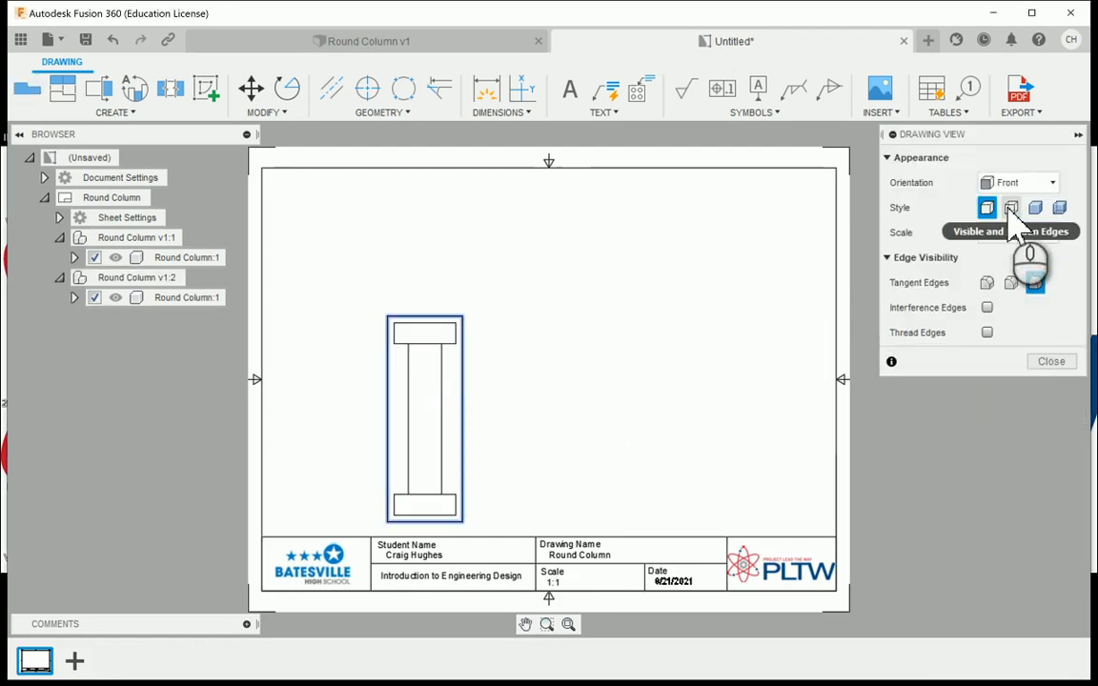
click(1011, 208)
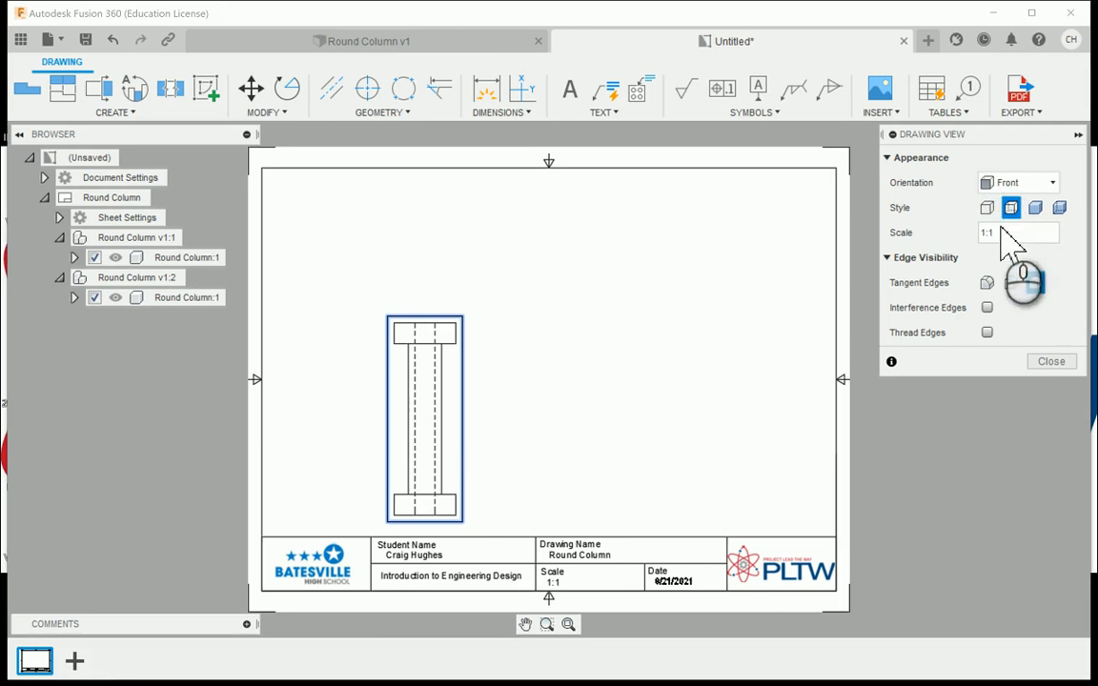
click(1059, 363)
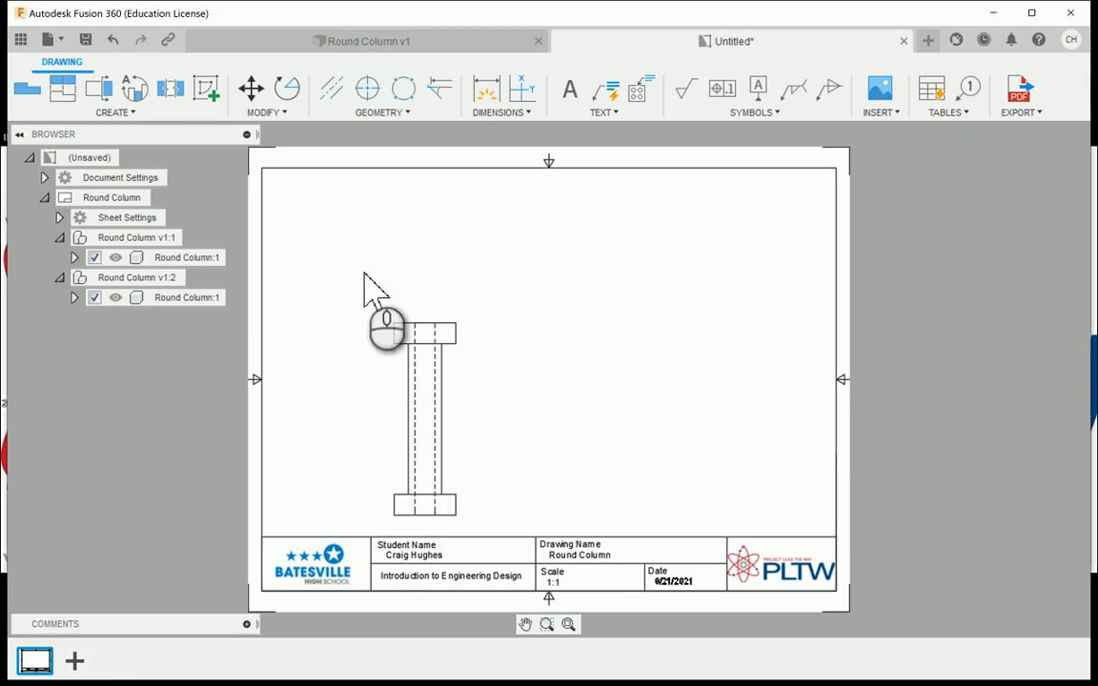
Project a top view, a right-side view and an isometric view at the sheet's upper right from the front view.
click(63, 92)
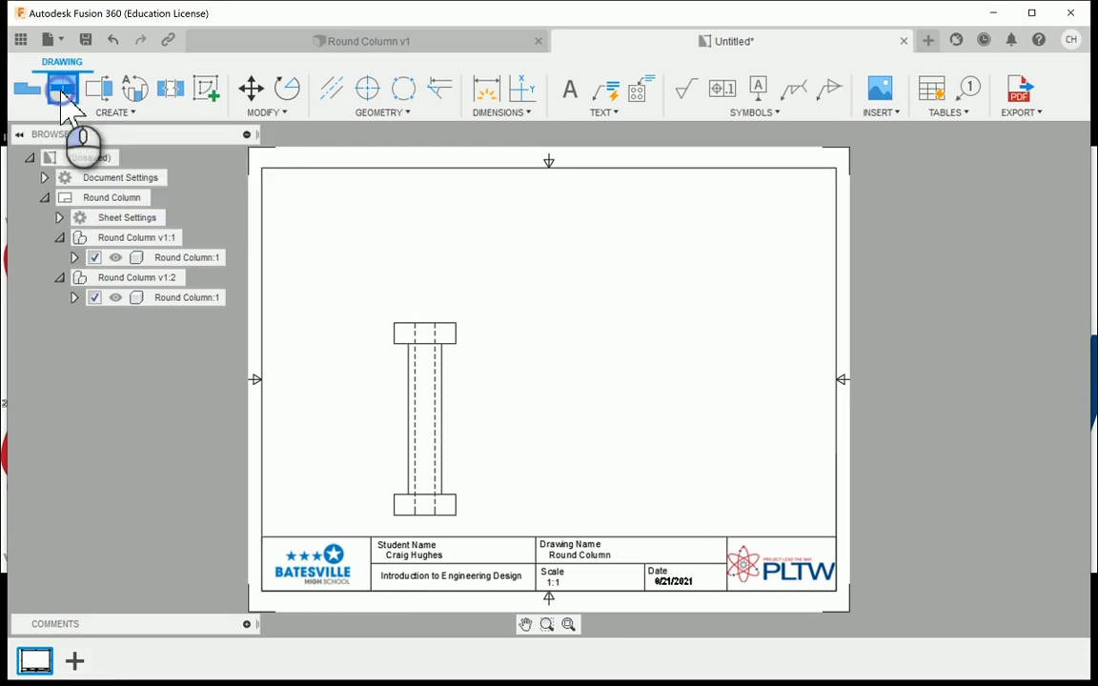
click(391, 363)
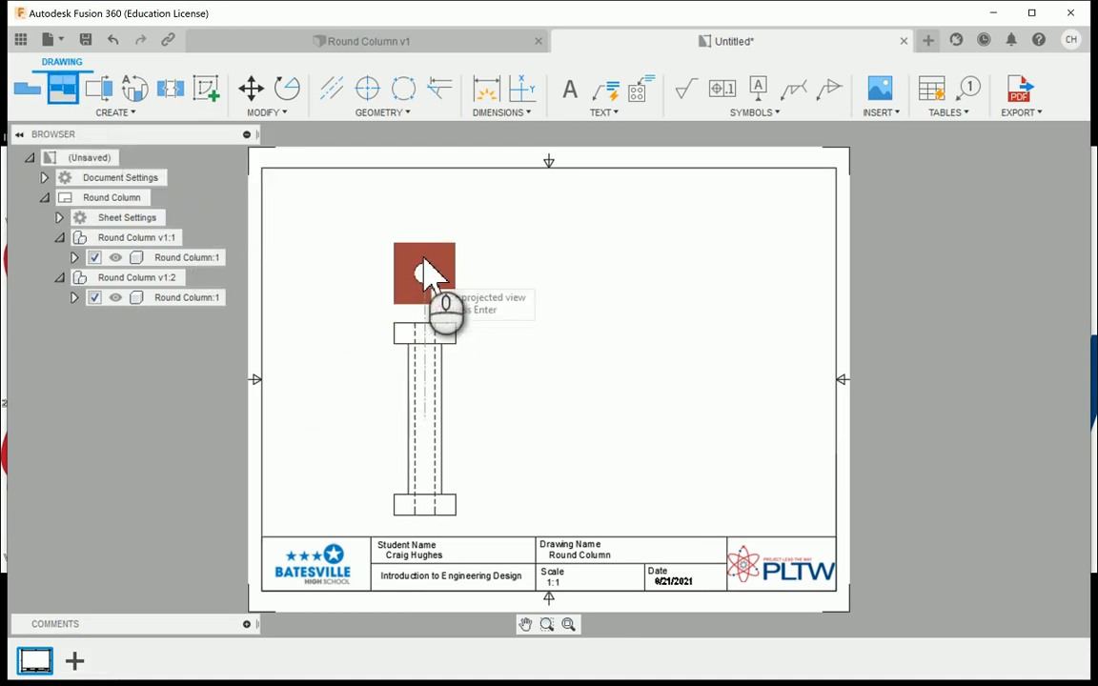
click(427, 234)
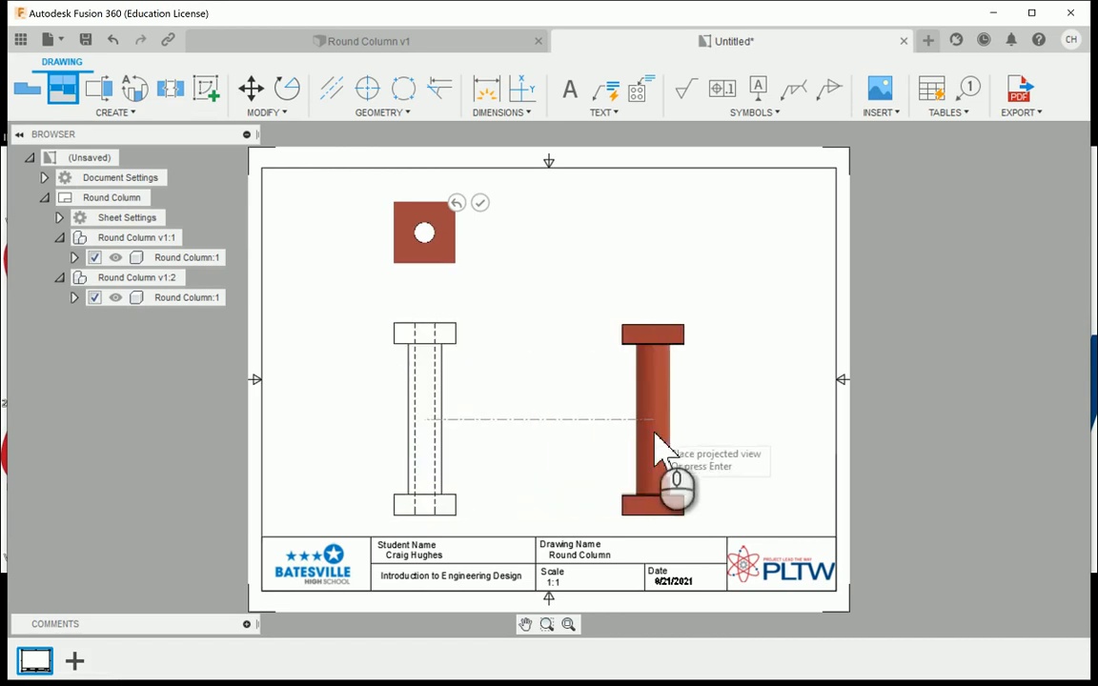
click(645, 445)
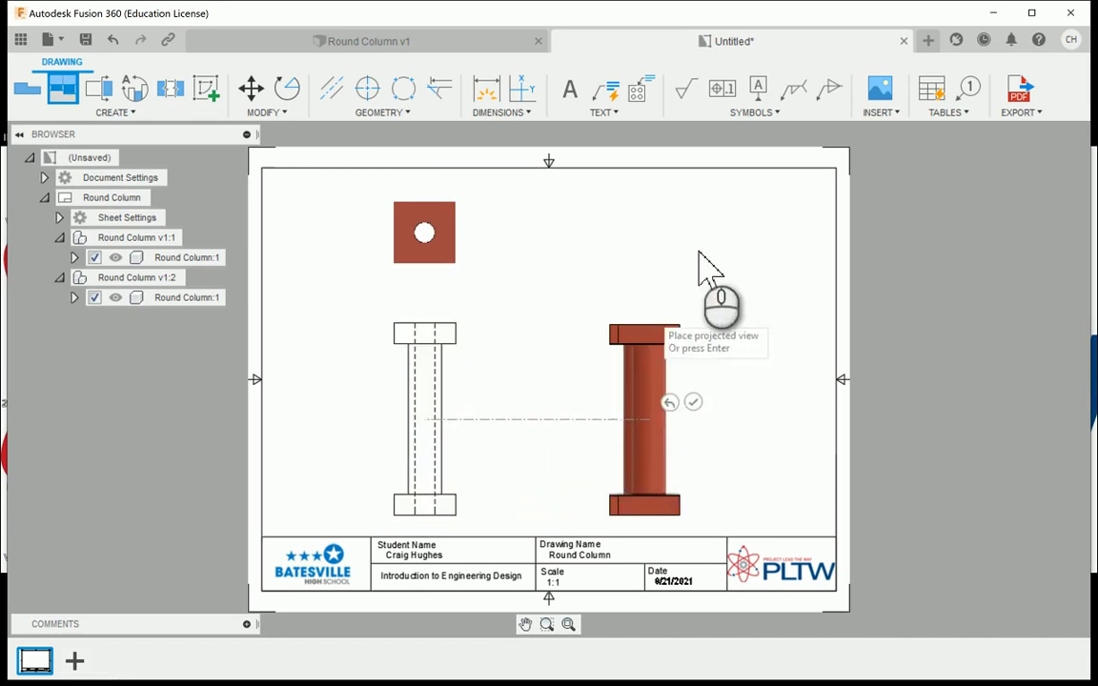
click(770, 287)
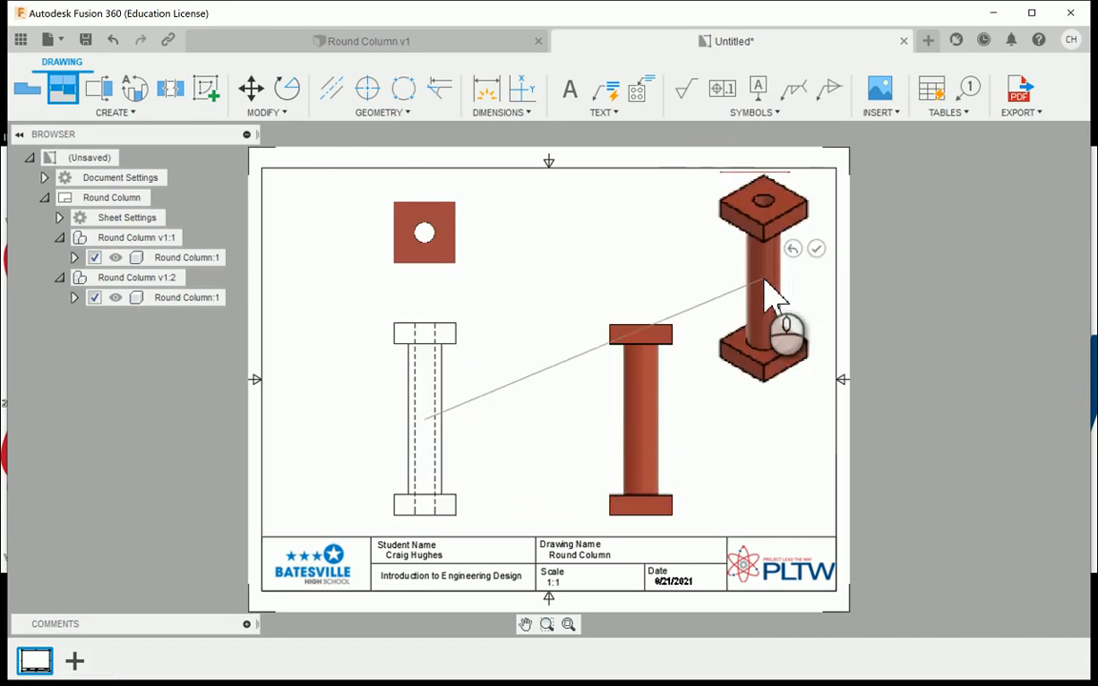
click(817, 249)
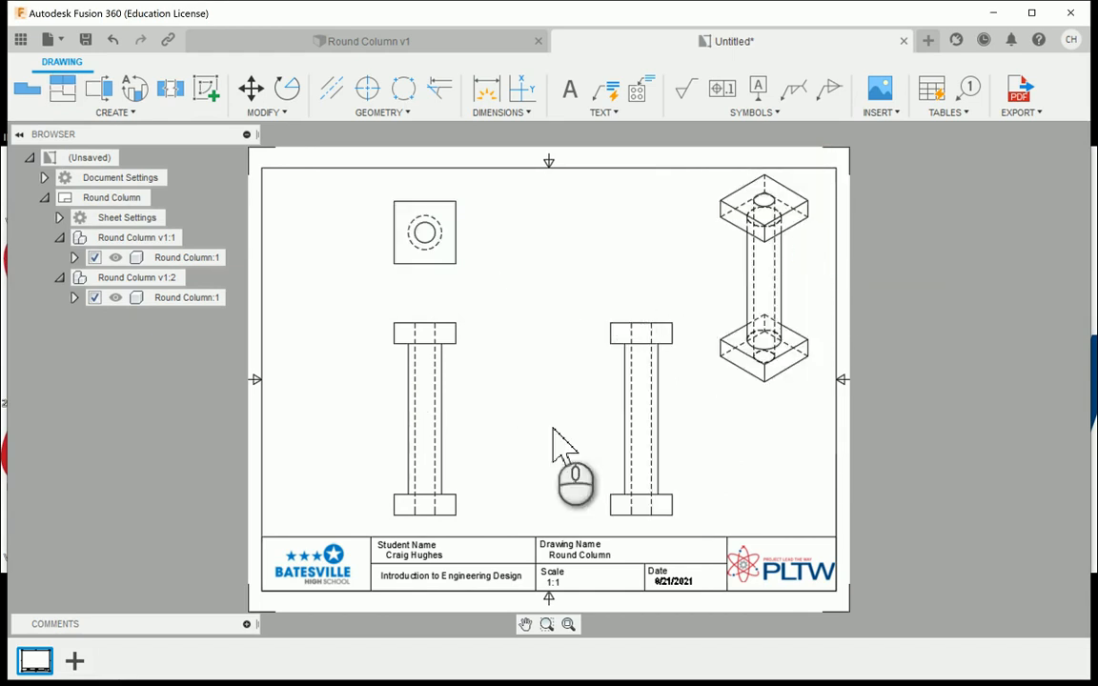
Move the right-side view closer to the front view and delete that right-side view from the sheet.
drag(613, 437, 566, 438)
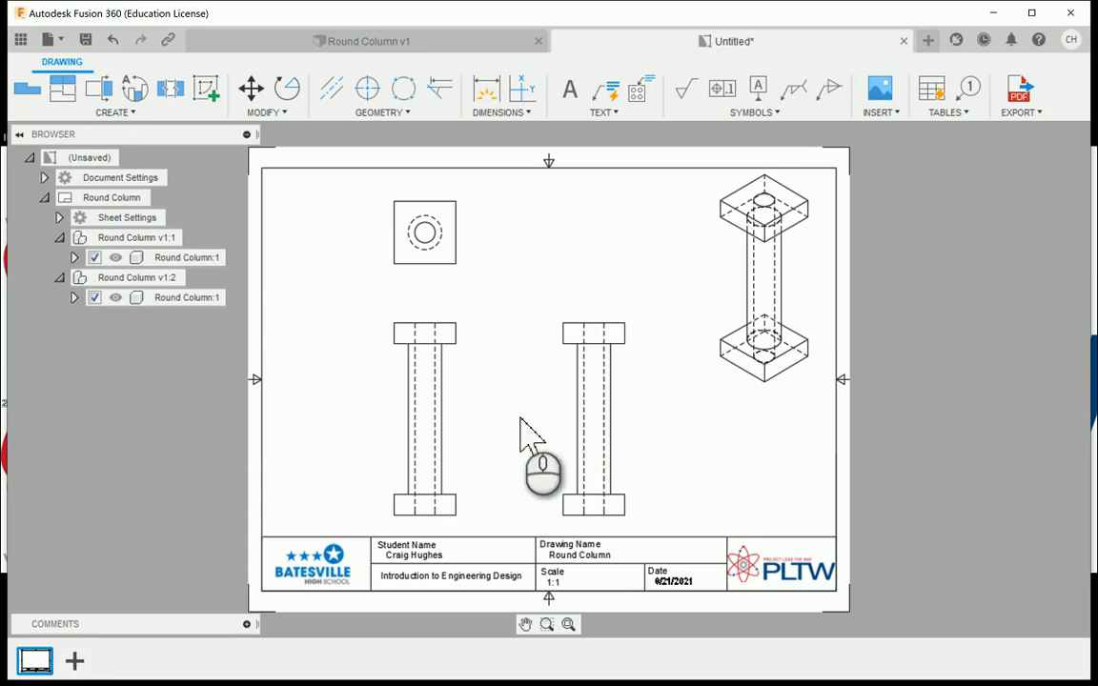
right_click(618, 419)
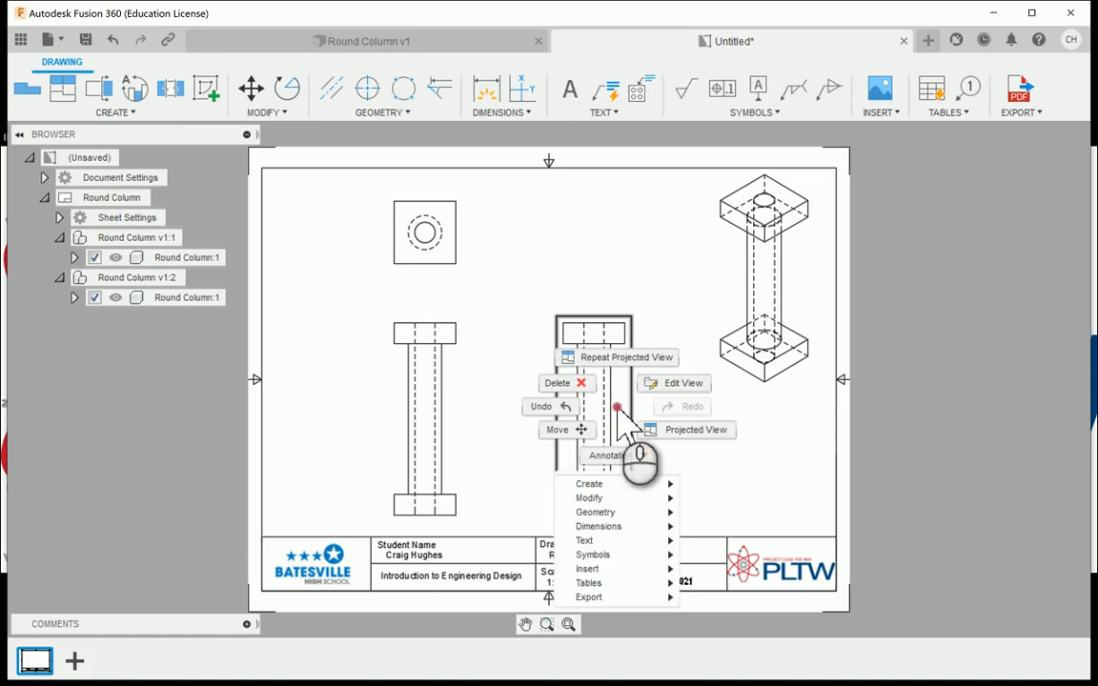
click(572, 383)
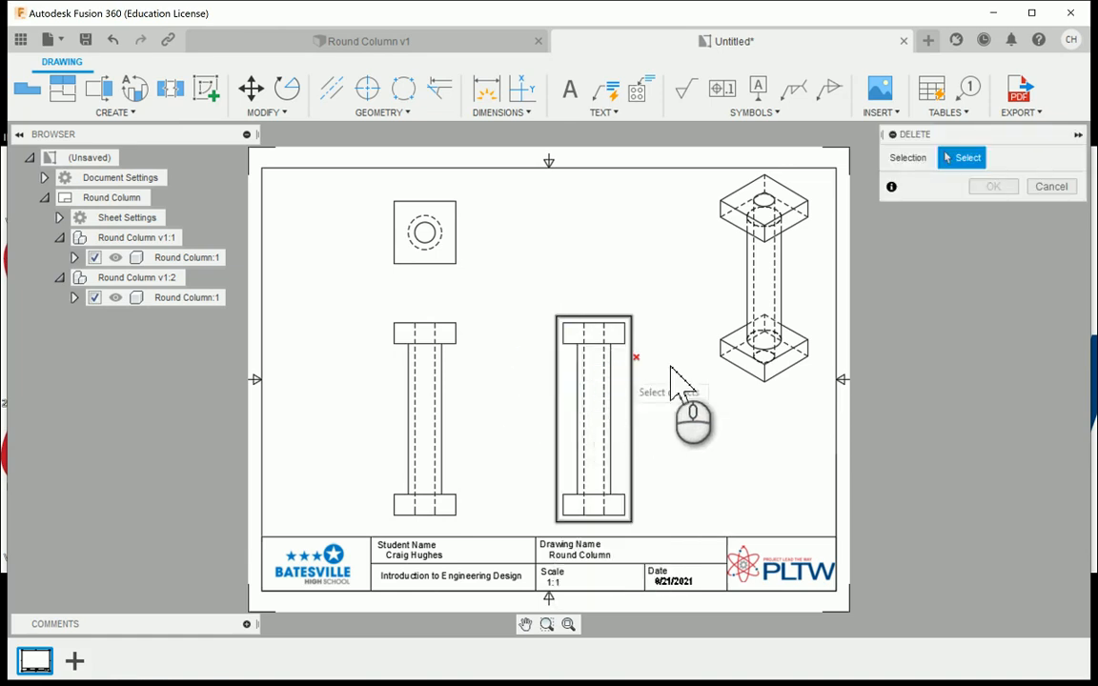
click(624, 368)
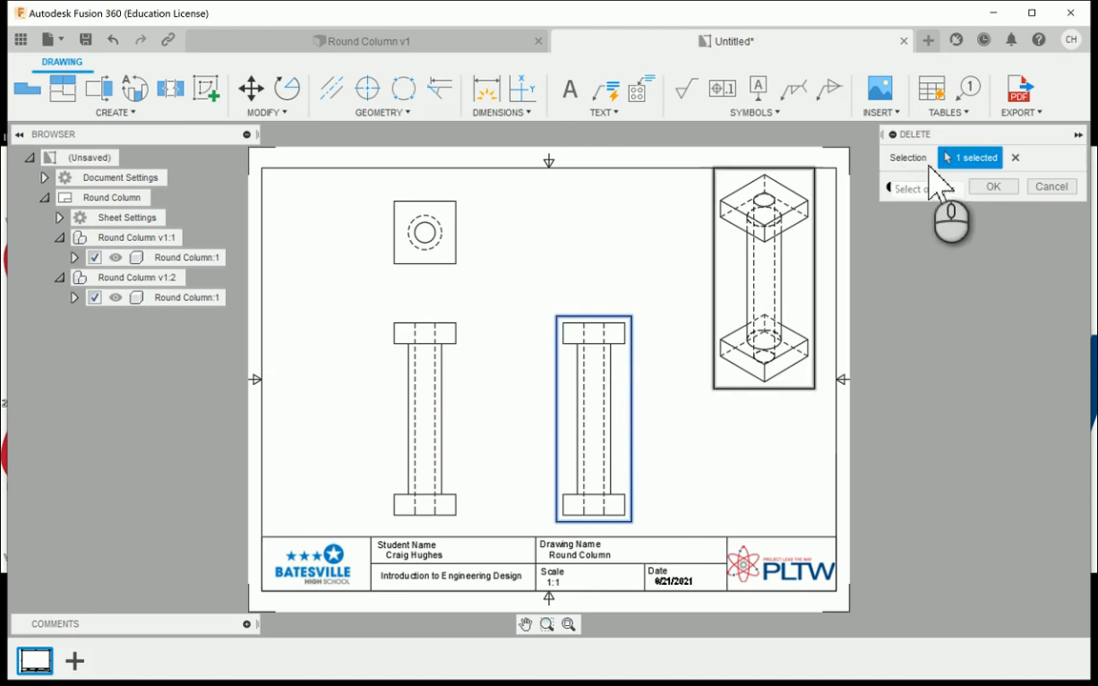
click(991, 187)
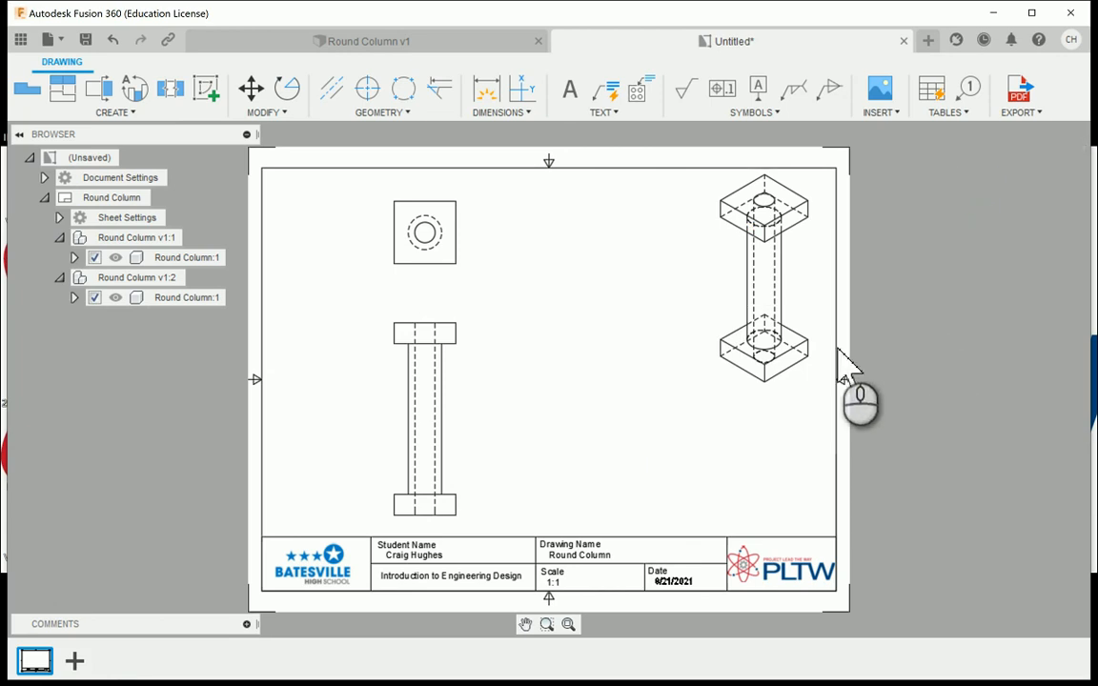
Move the front view slightly right and down, and change the isometric view's style to shaded.
drag(424, 387, 435, 389)
click(679, 373)
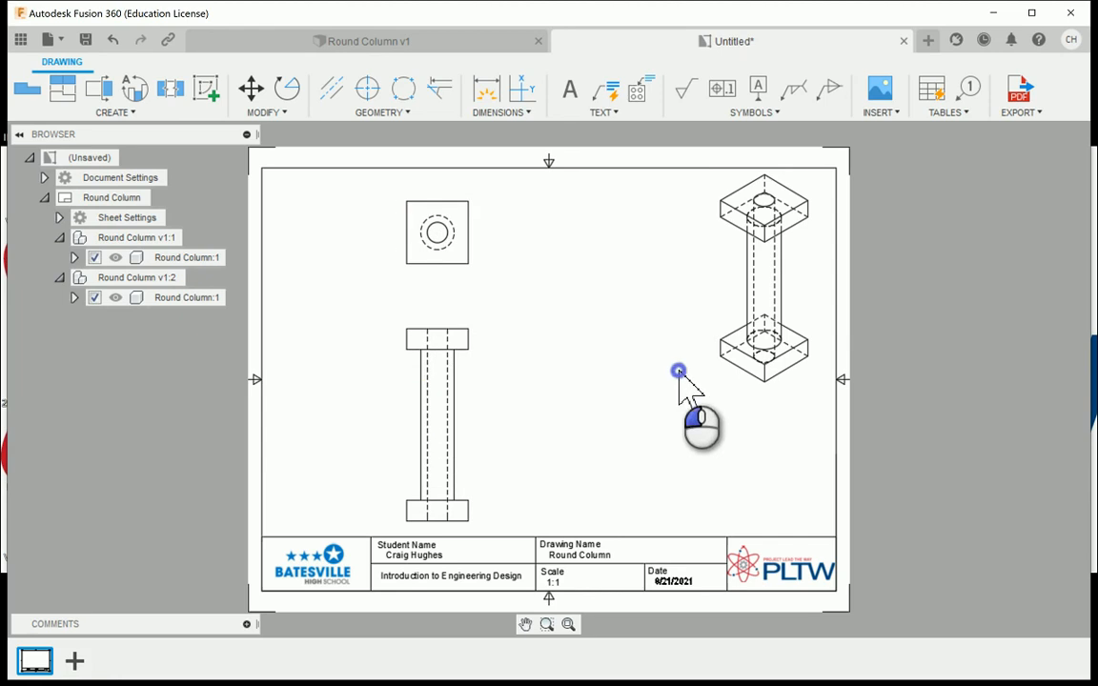
click(726, 284)
double_click(726, 280)
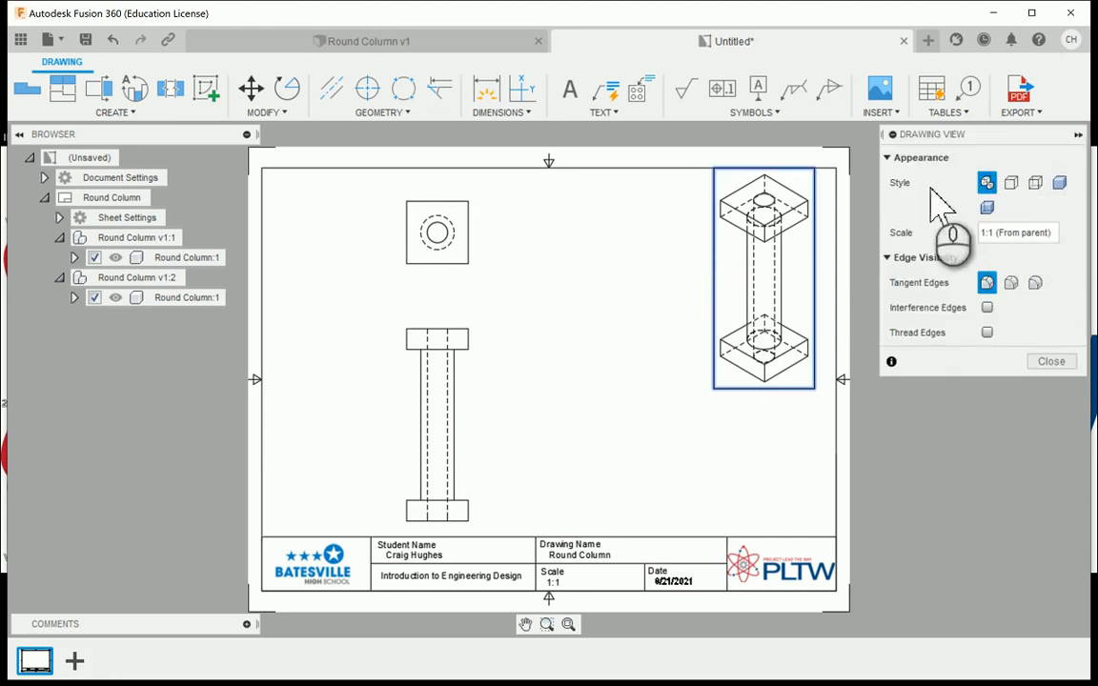
click(1059, 183)
click(1044, 362)
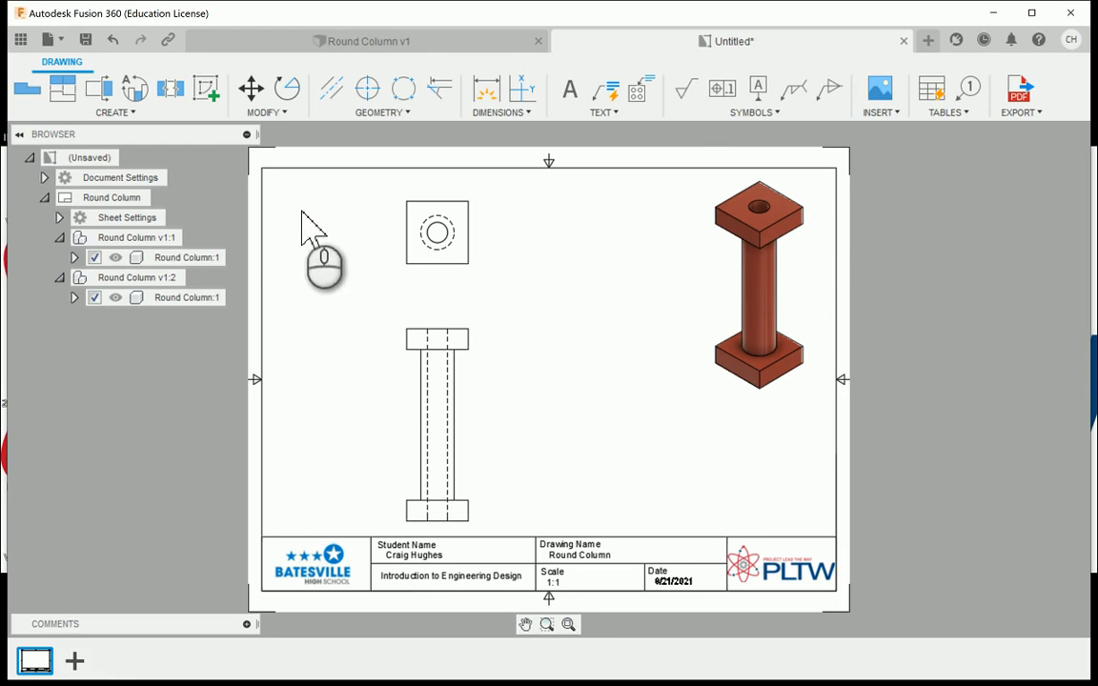
Add center marks to the through hole and the hidden column circle in the top view.
click(368, 90)
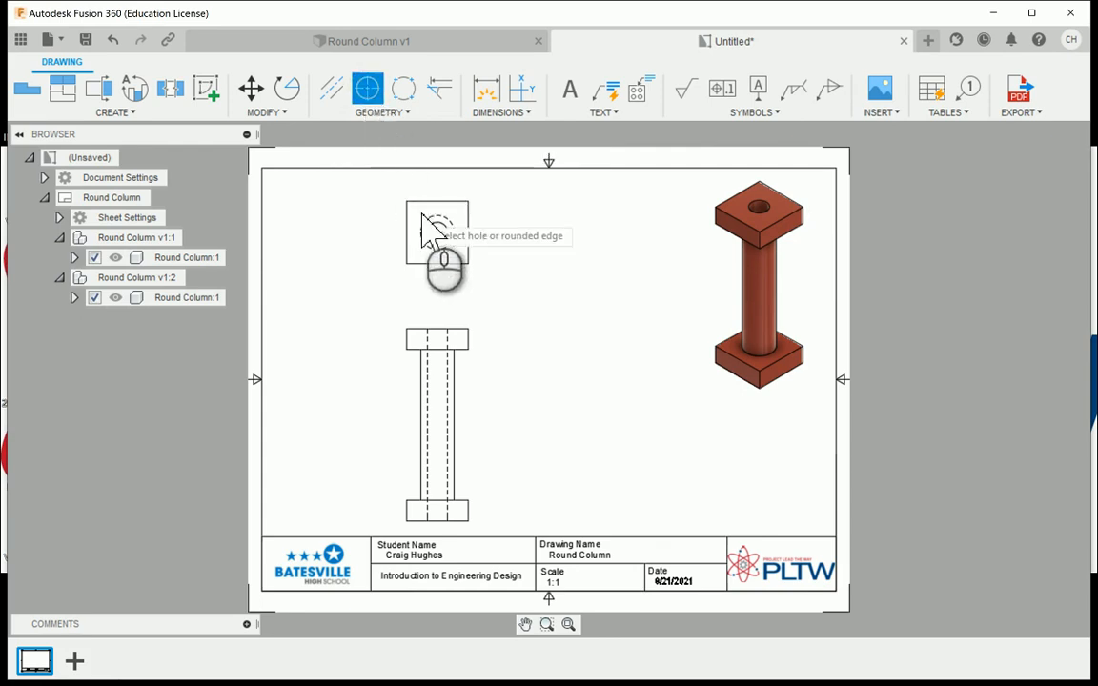
scroll(438, 231, up, 3)
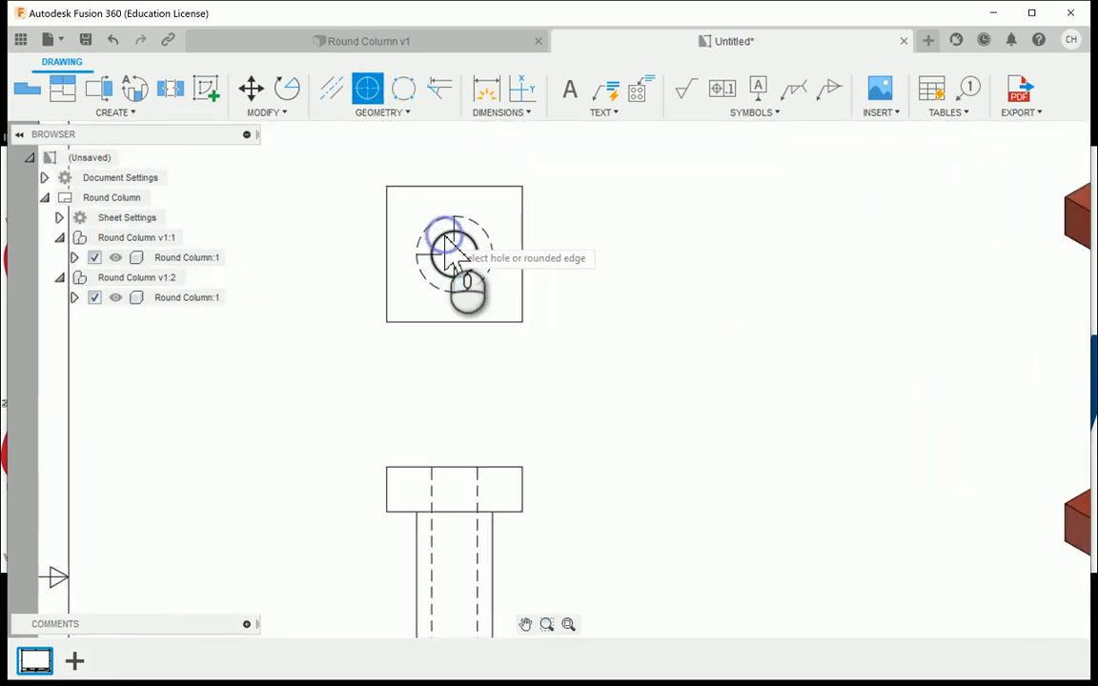
click(448, 244)
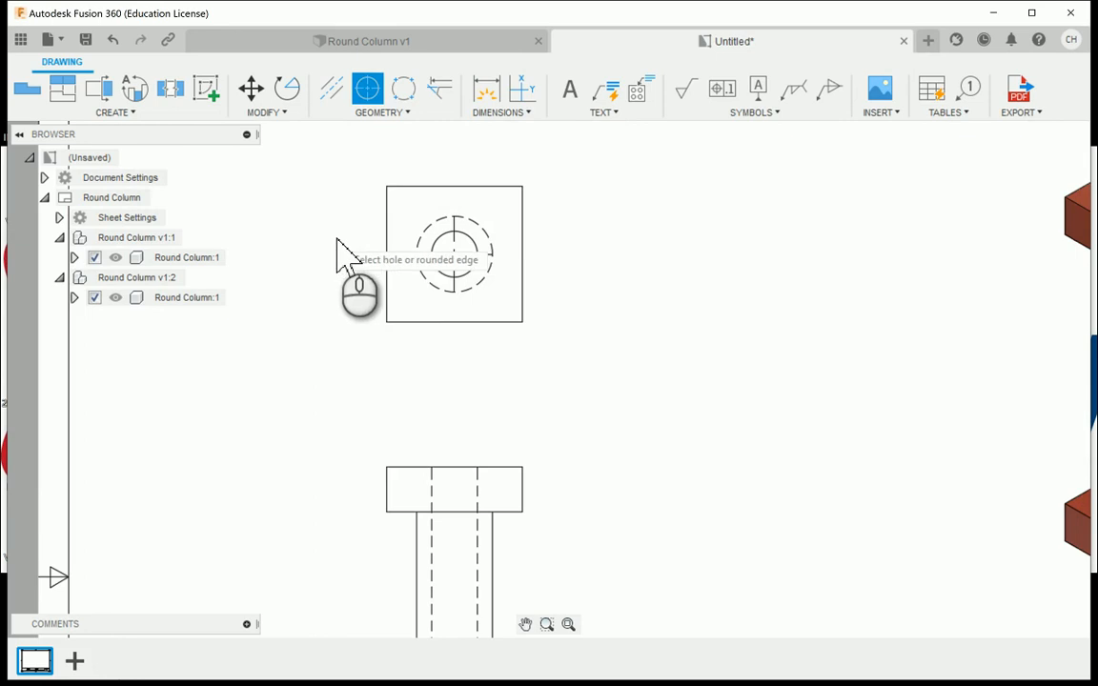
scroll(338, 252, down, 3)
scroll(420, 269, up, 1)
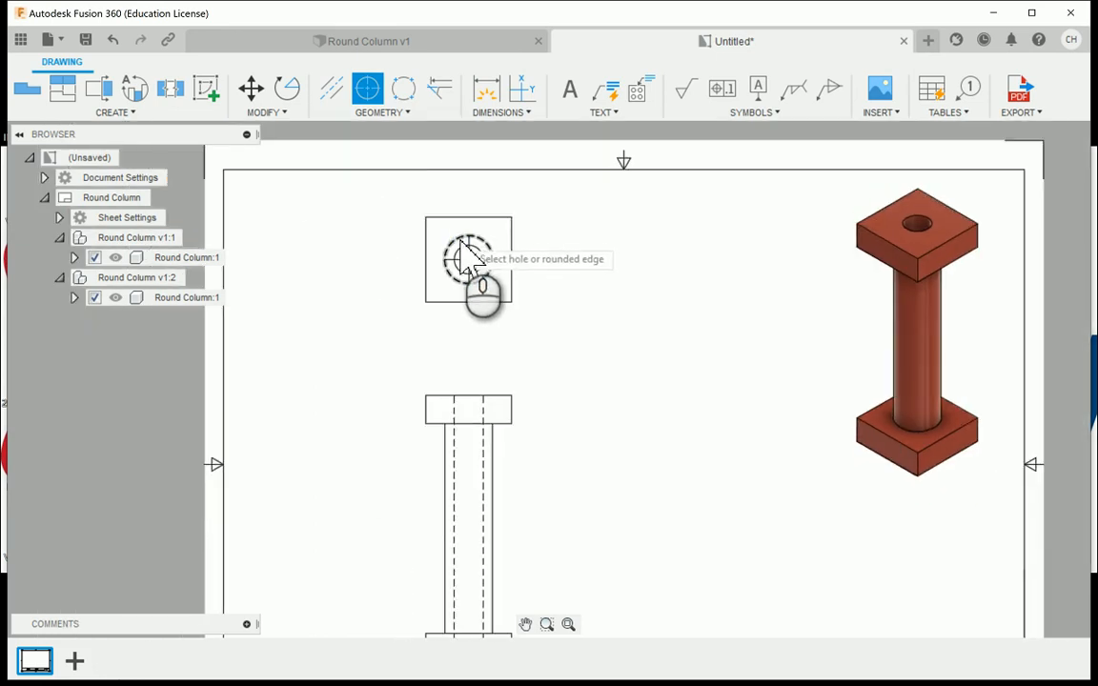
Add a vertical centerline along the column's axis in the front view.
click(331, 92)
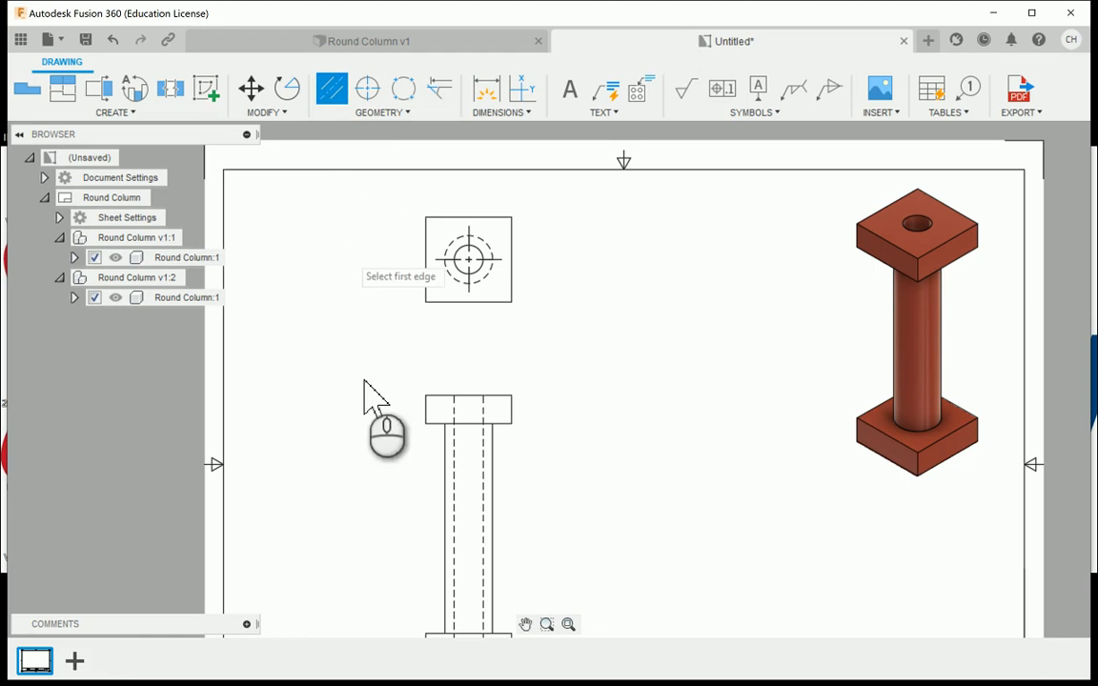
middle_drag(357, 391, 357, 241)
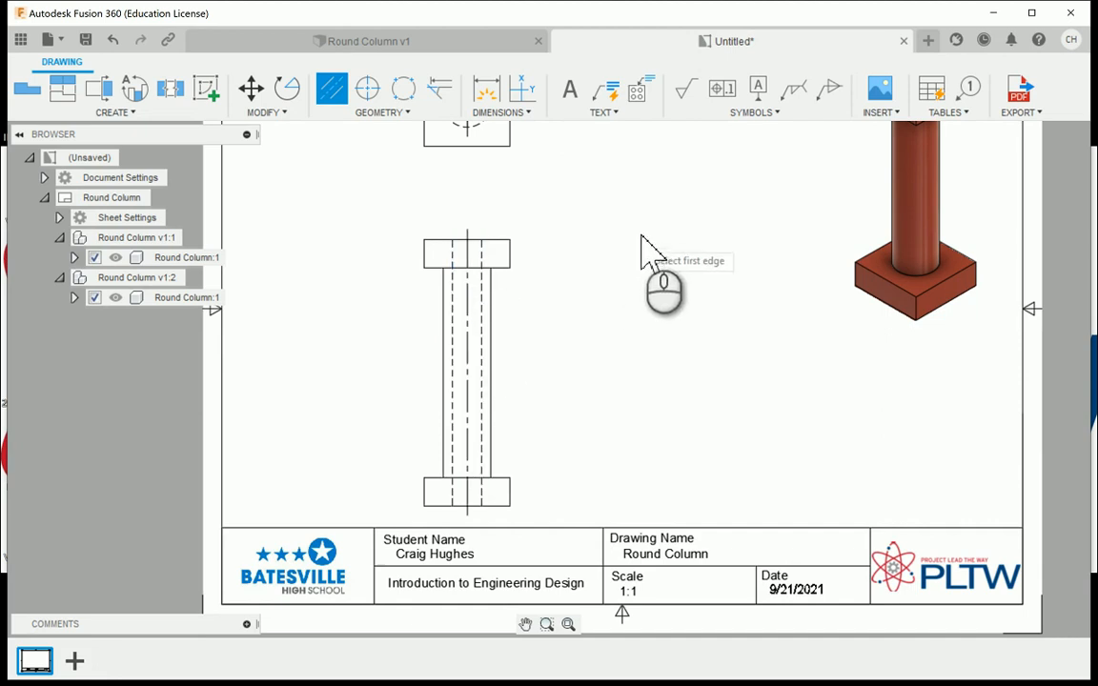
scroll(629, 286, down, 2)
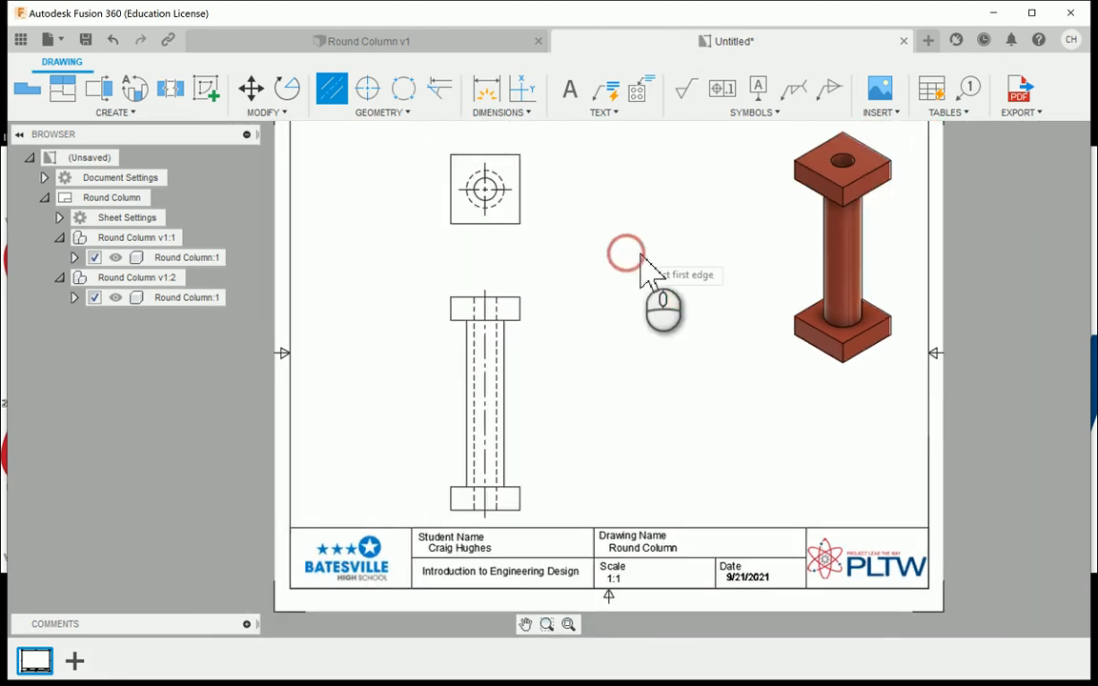
right_click(629, 254)
click(679, 255)
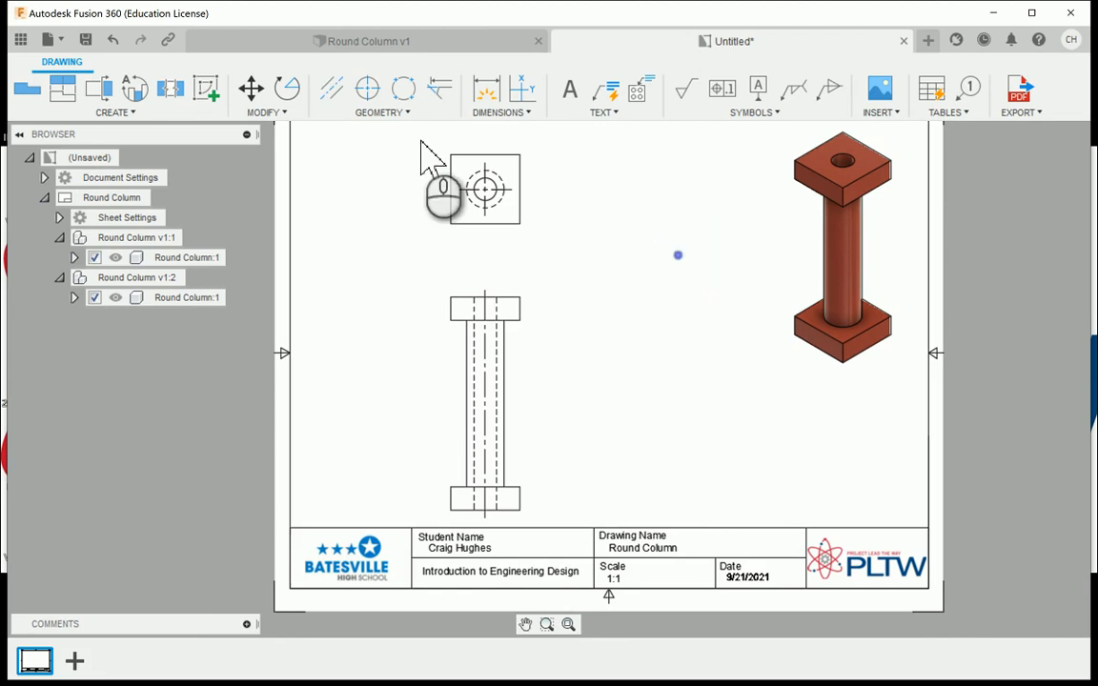
Shift the isometric view slightly left and save the drawing as Round Column Drawing in the Act. 1.2.3 folder.
scroll(681, 310, down, 1)
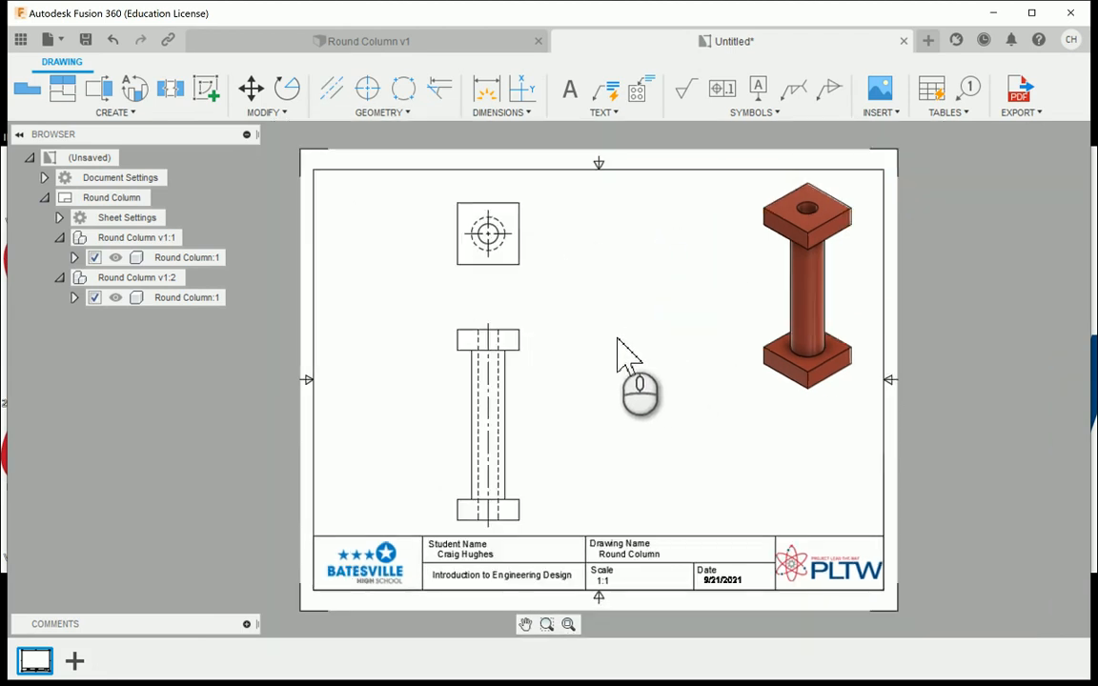
drag(782, 324, 757, 327)
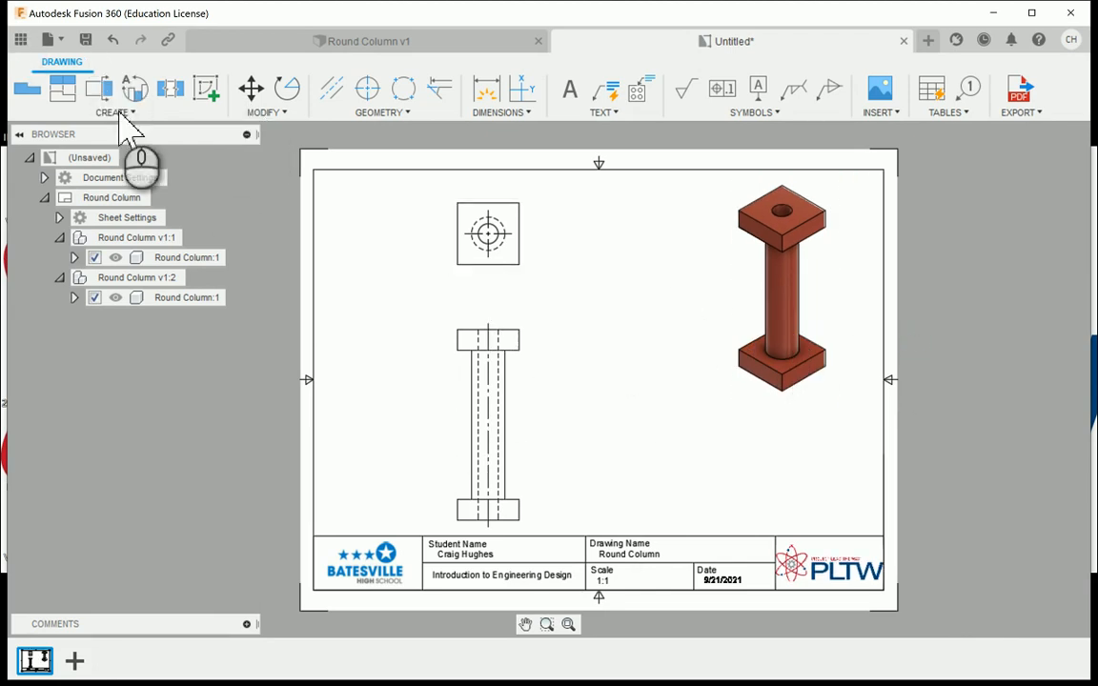
click(87, 44)
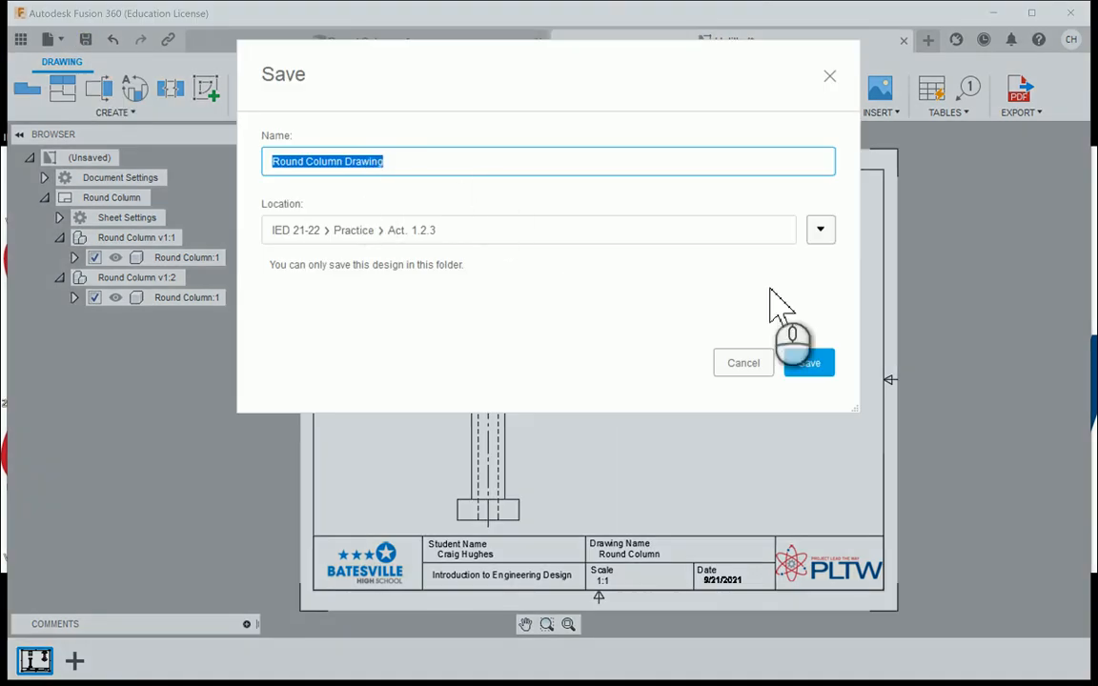
click(809, 363)
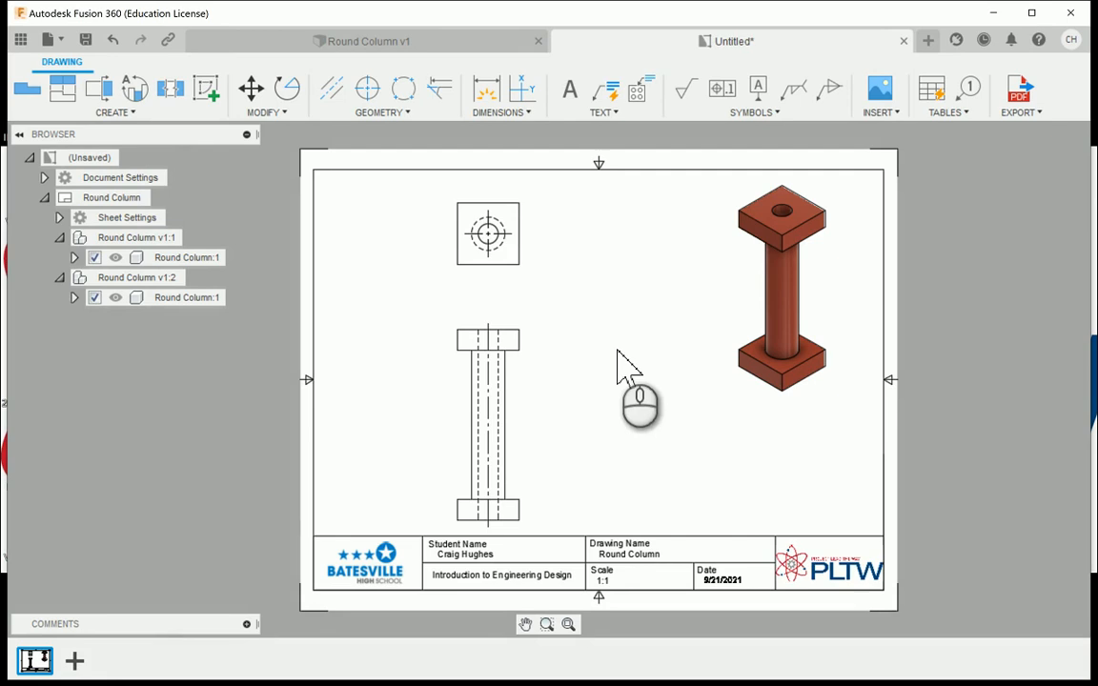
click(1021, 91)
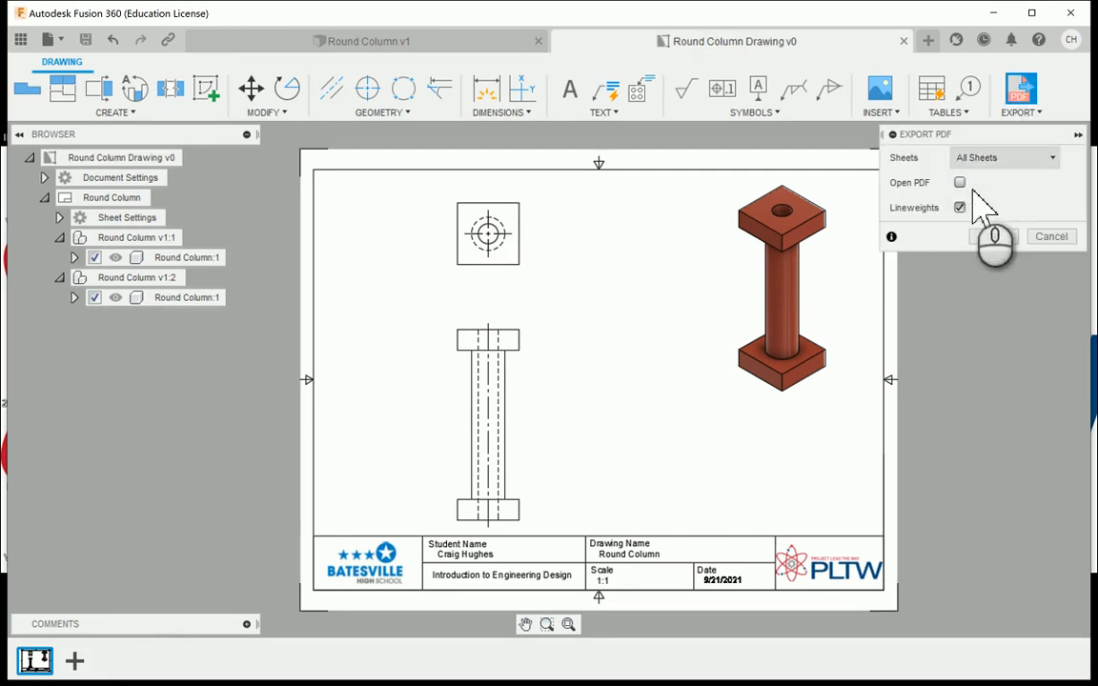
click(991, 237)
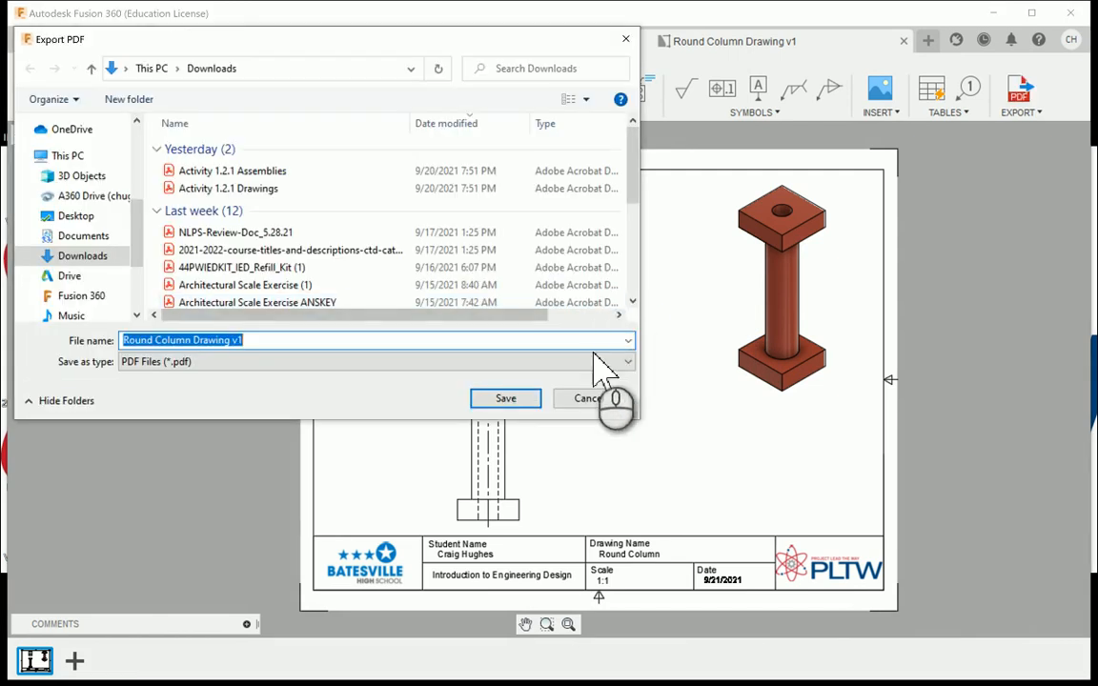
click(589, 400)
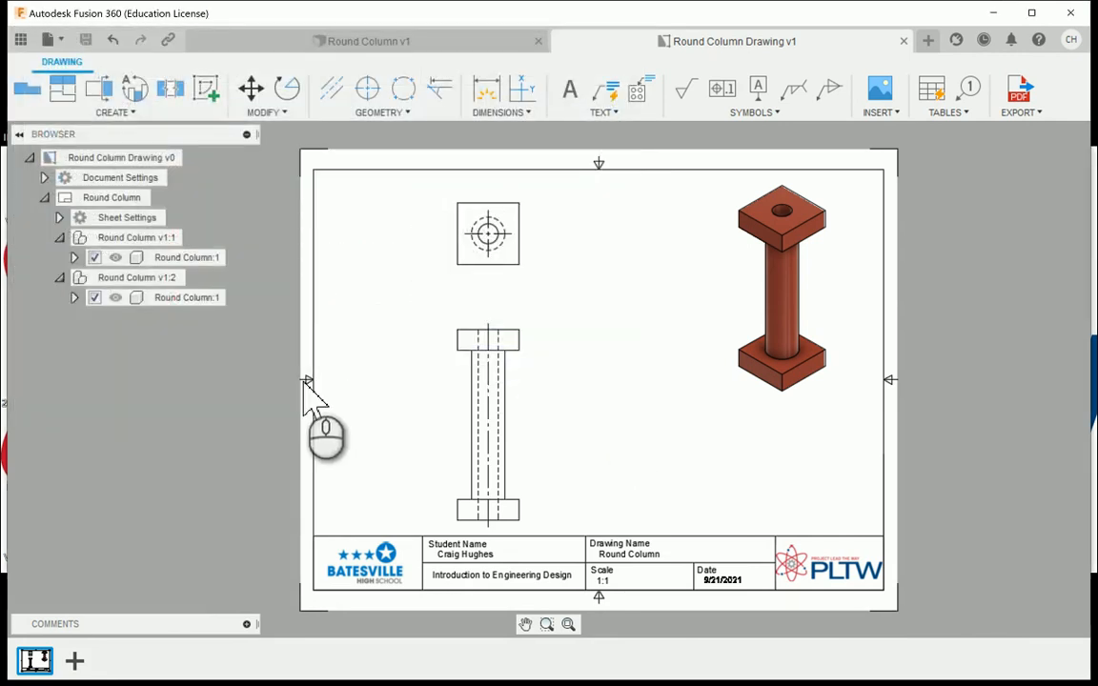